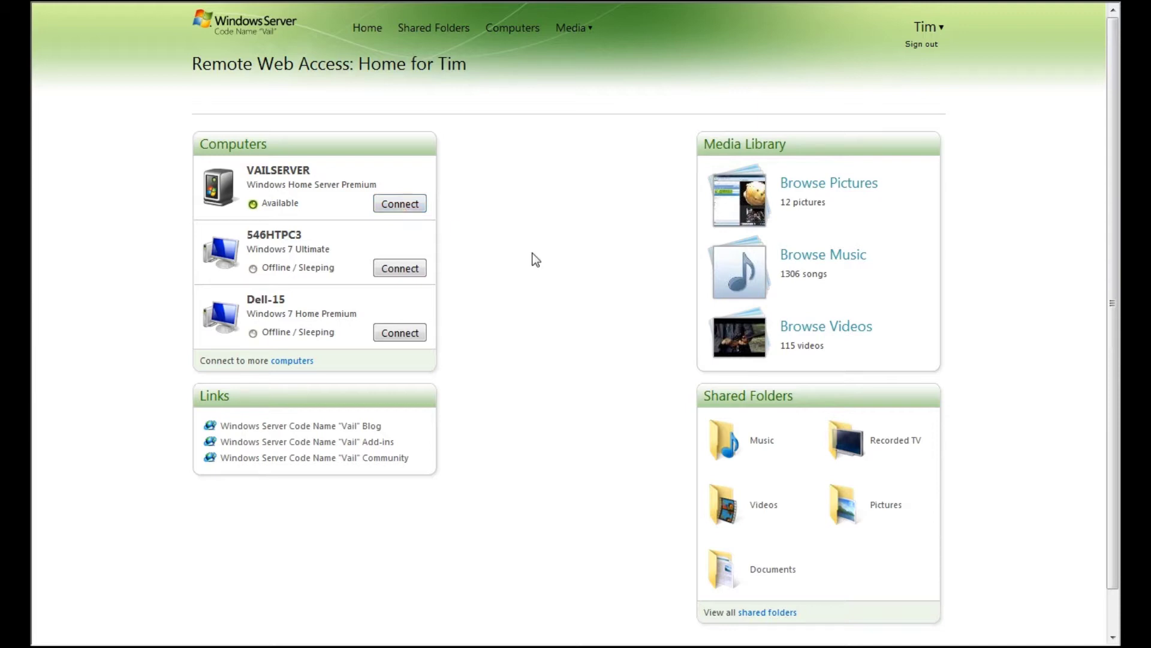
Delete AWIECO_WakeOnLAN.wssx from the Documents shared folder.
left_click(776, 576)
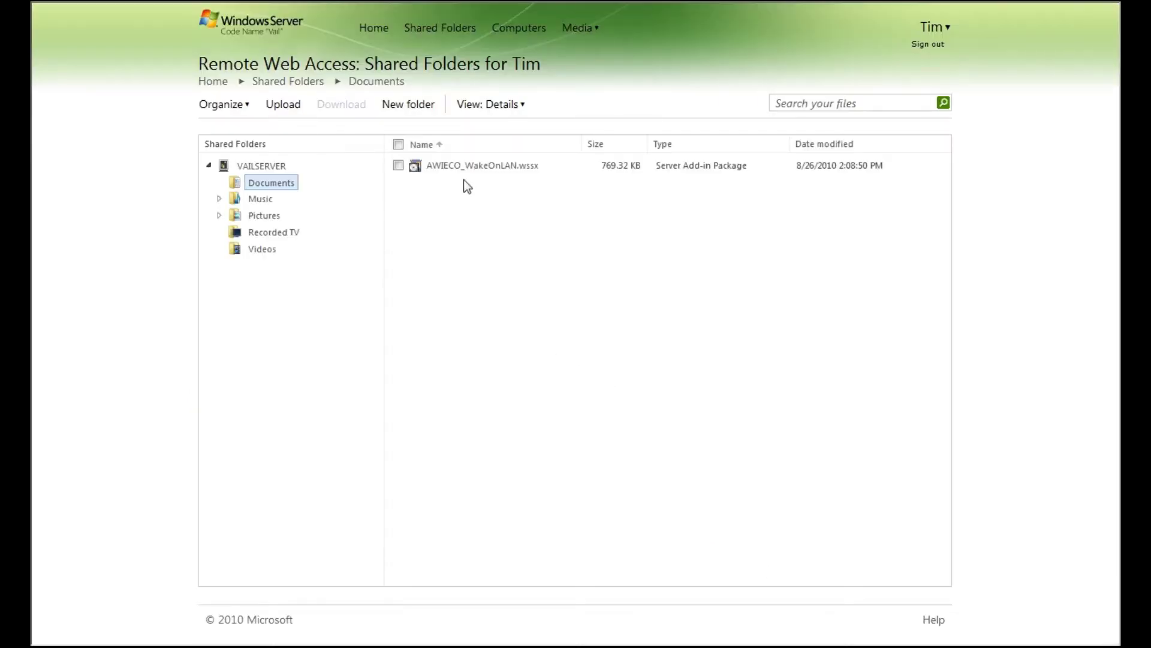
left_click(398, 145)
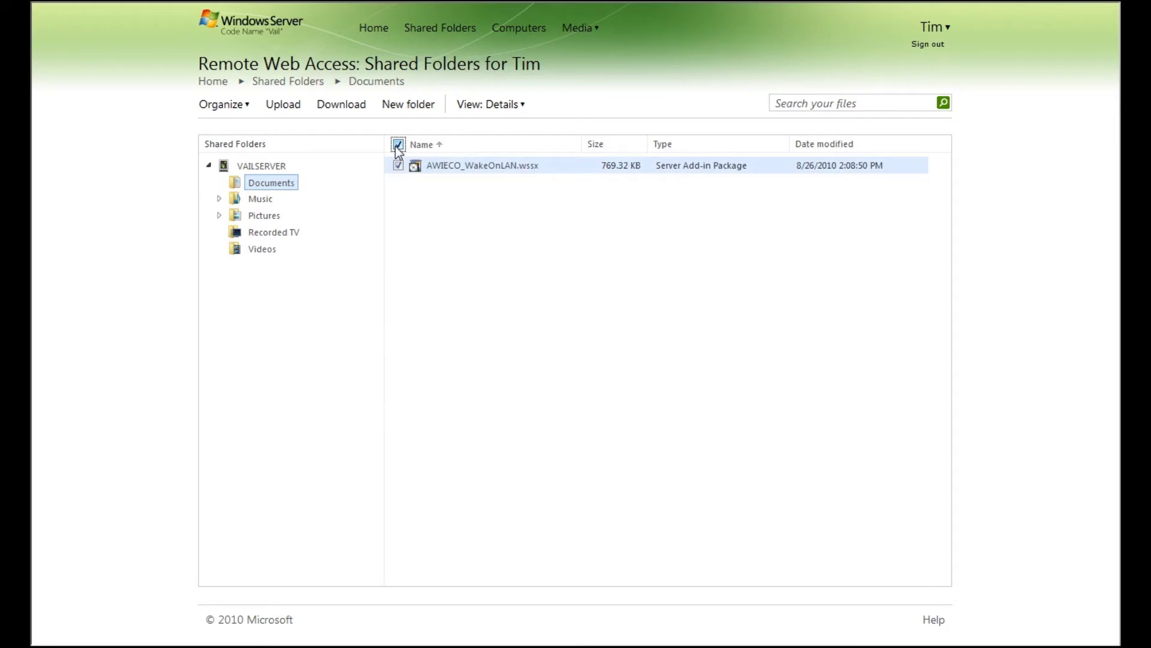
left_click(243, 109)
left_click(231, 128)
left_click(617, 271)
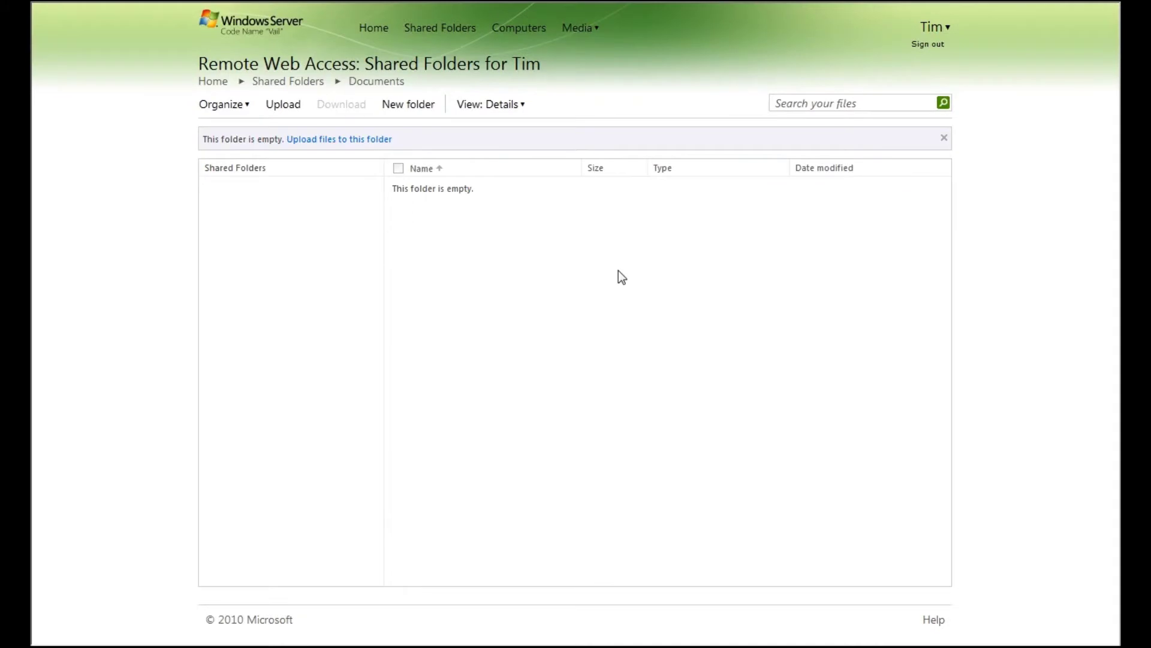
Upload AWIECO_WakeOnLAN.wssx to the Documents shared folder using the standard upload method.
left_click(341, 140)
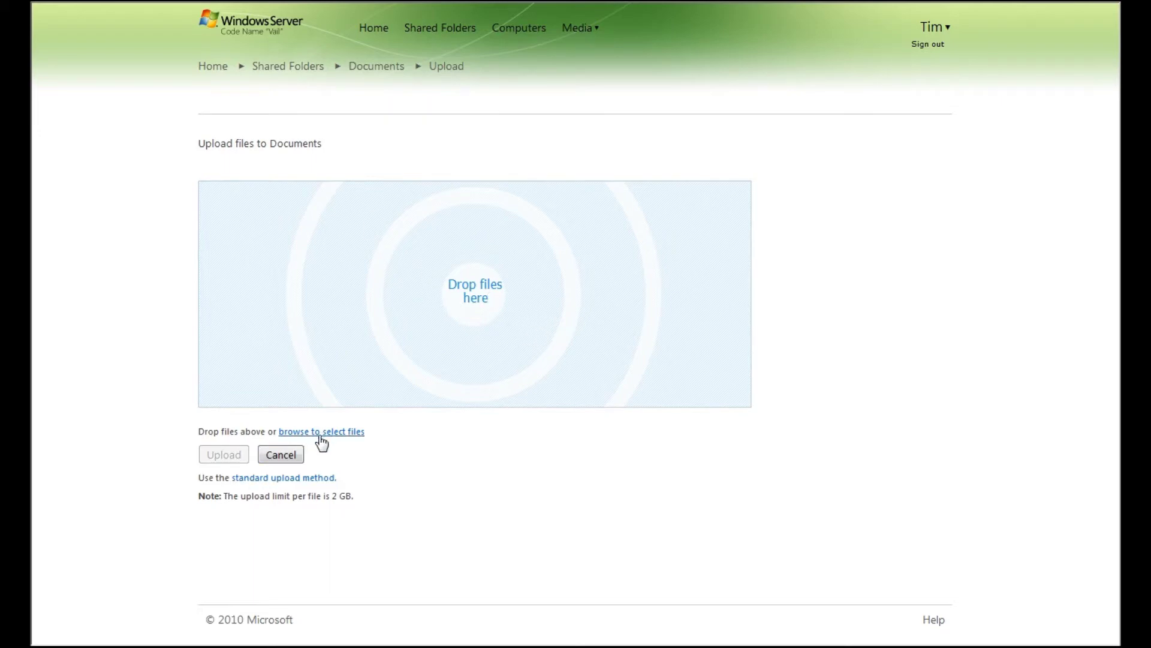
left_click(299, 478)
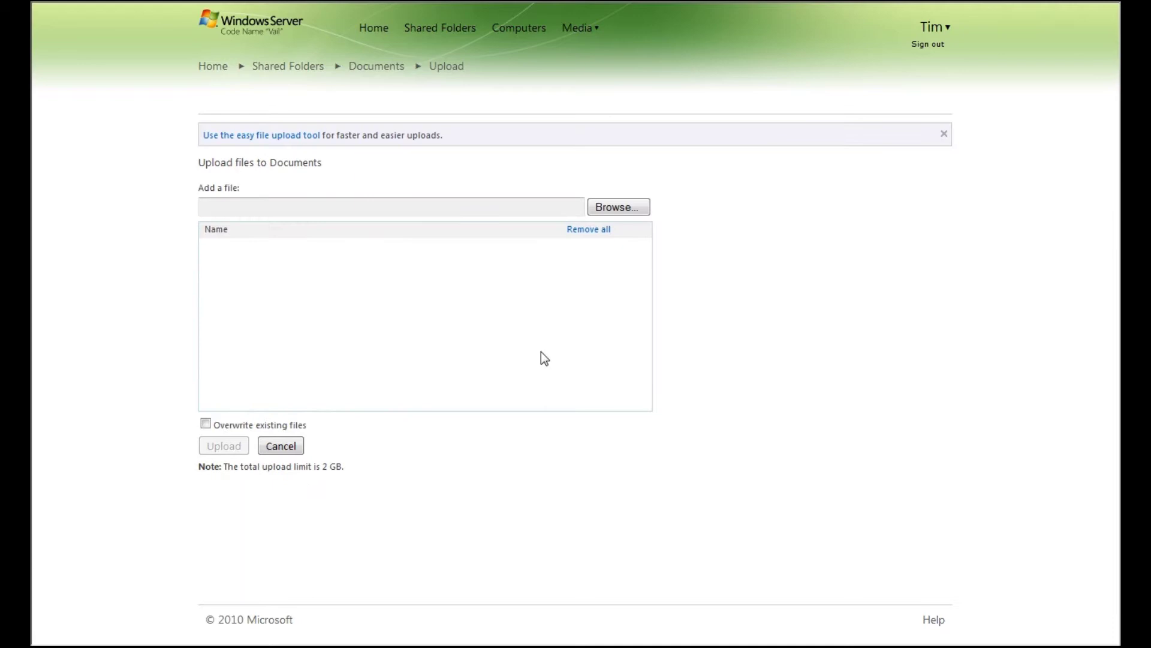
left_click(619, 207)
left_click(589, 219)
left_click(261, 232)
left_click(462, 288)
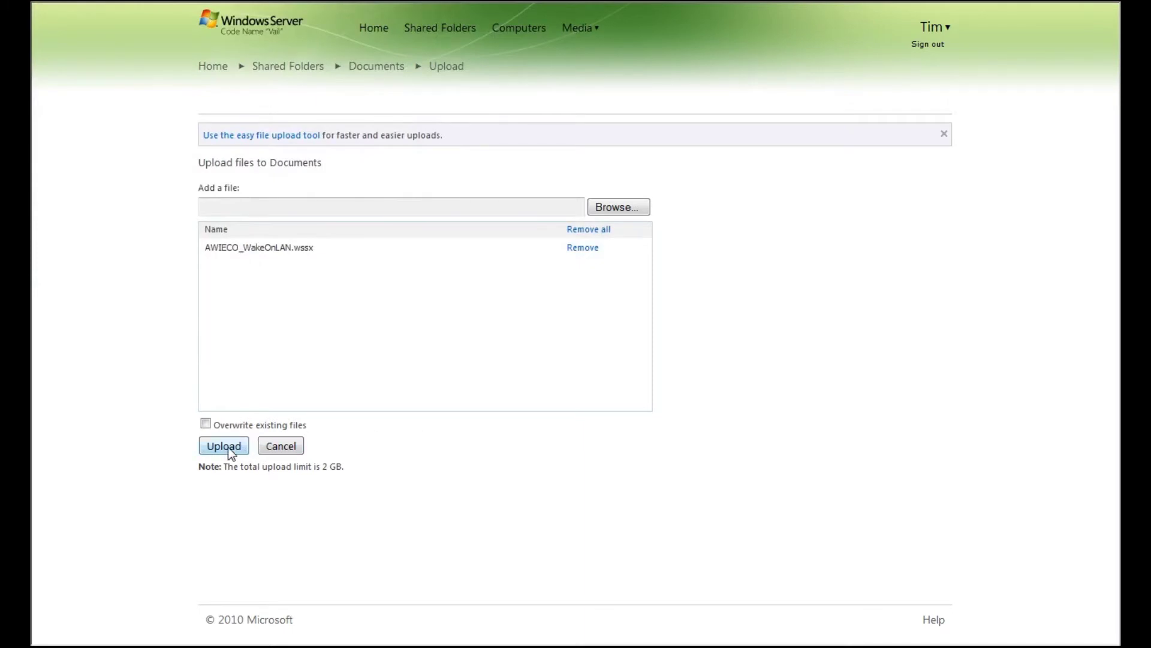
left_click(210, 443)
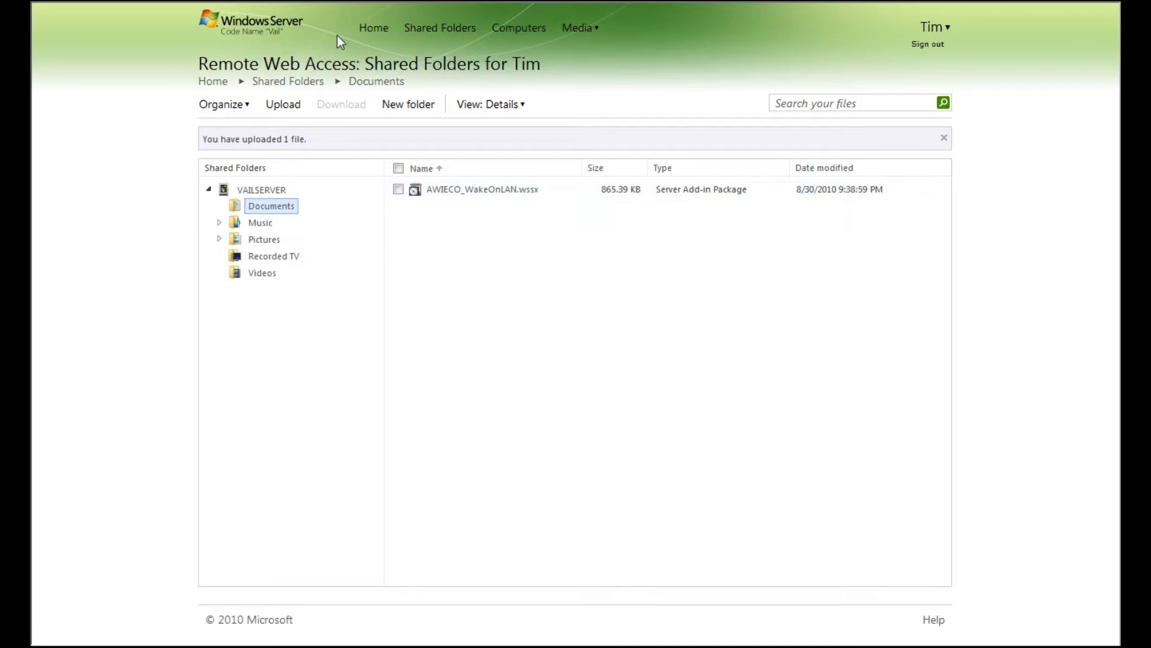
Return to the home page, connect to the VAILSERVER Dashboard and launch Explorer through RemoteLauncher.
left_click(370, 30)
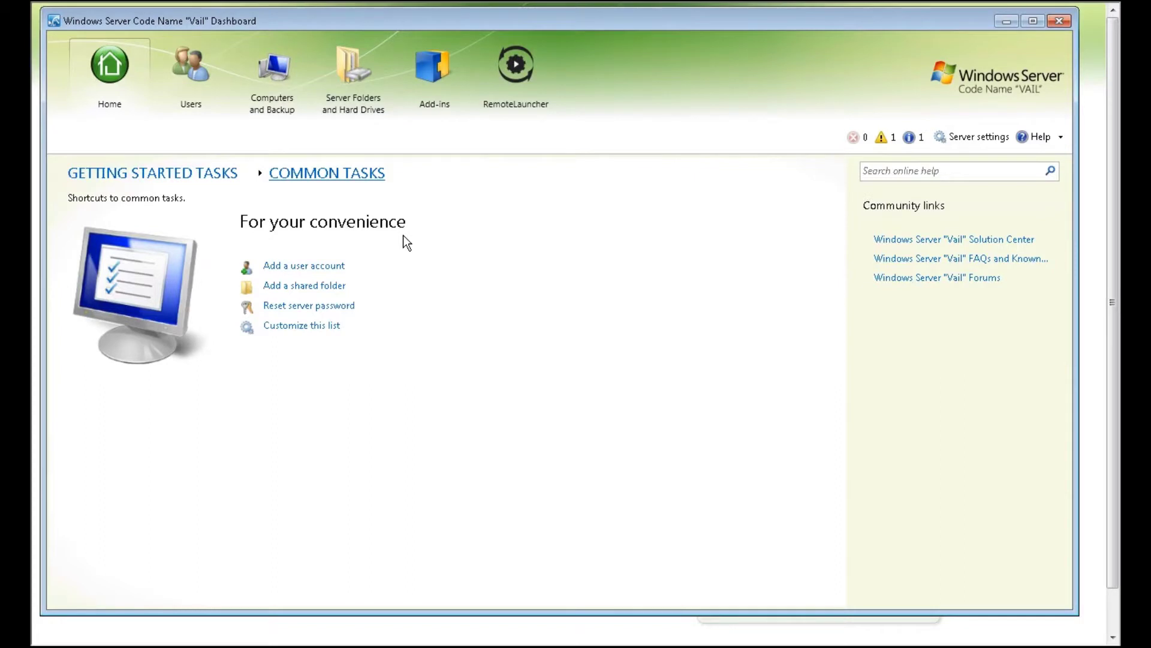
left_click(517, 94)
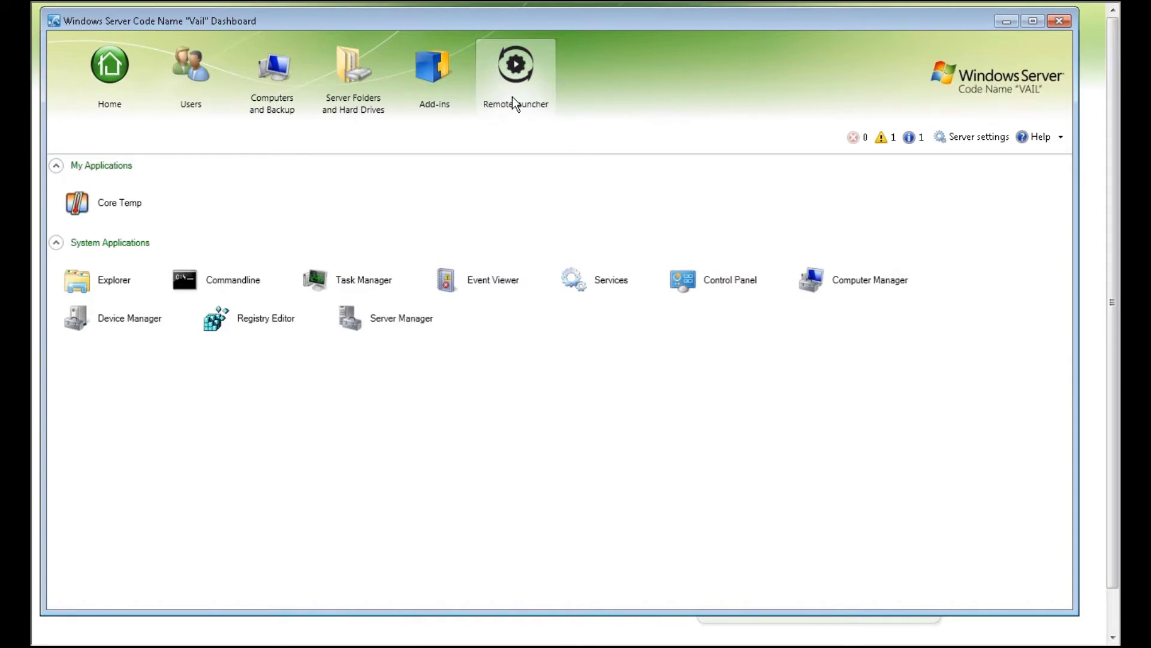
left_click(108, 283)
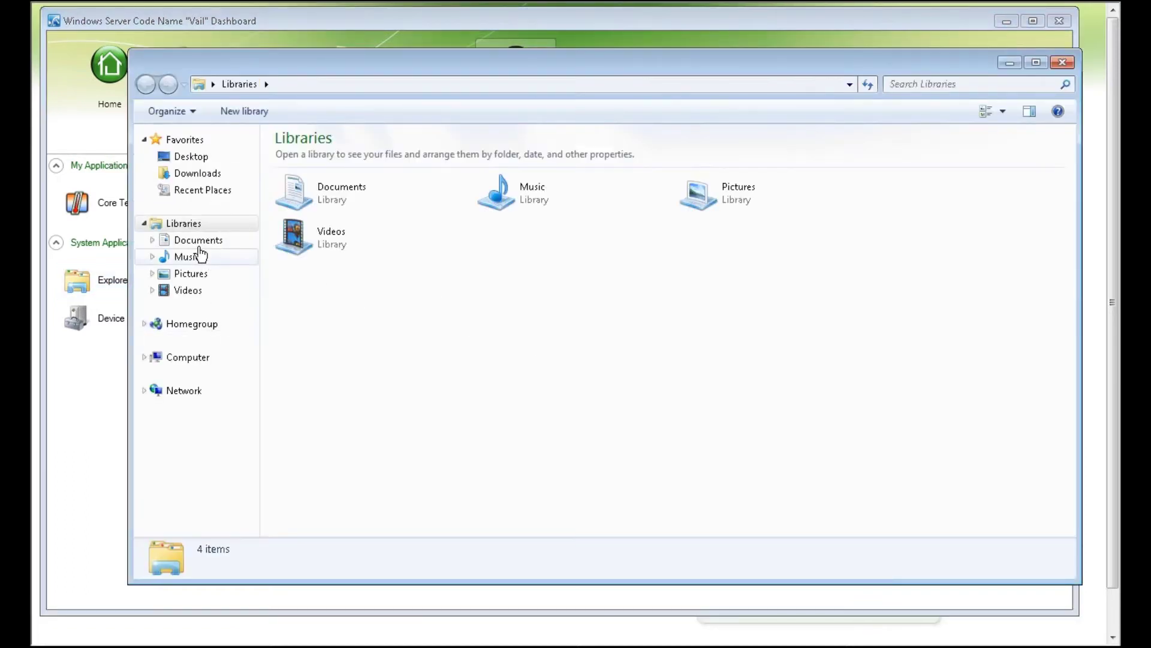
Copy the AWIECO_WakeOnLAN package from the Documents folder on Documents (W:) to the server's Desktop.
left_click(144, 357)
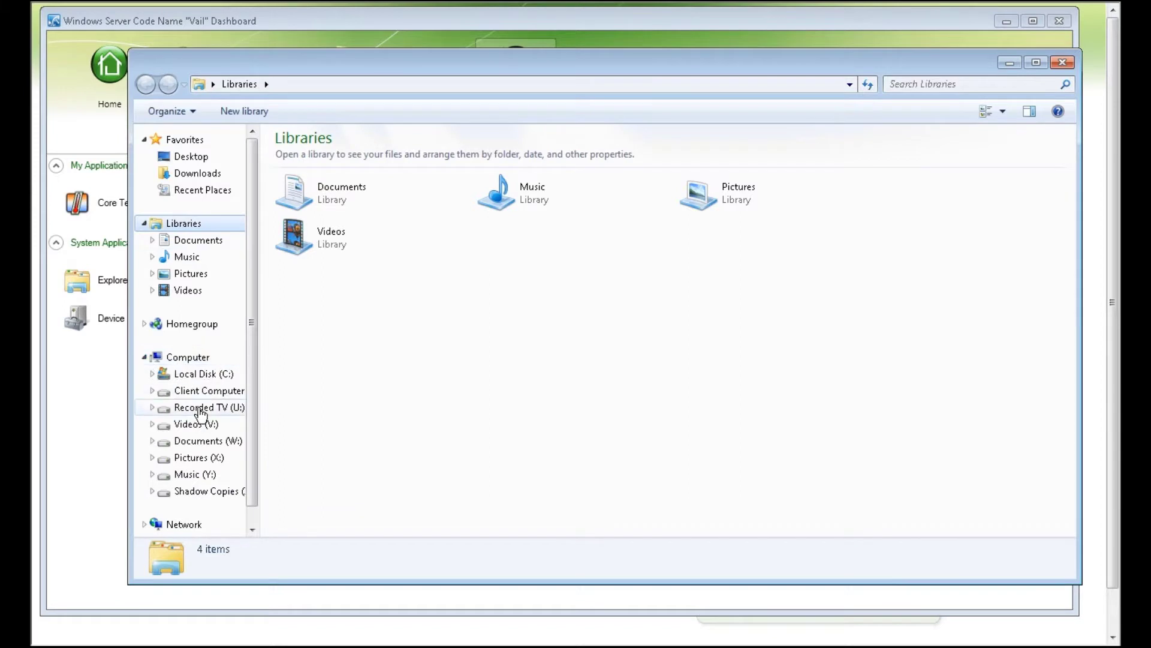
left_click(207, 441)
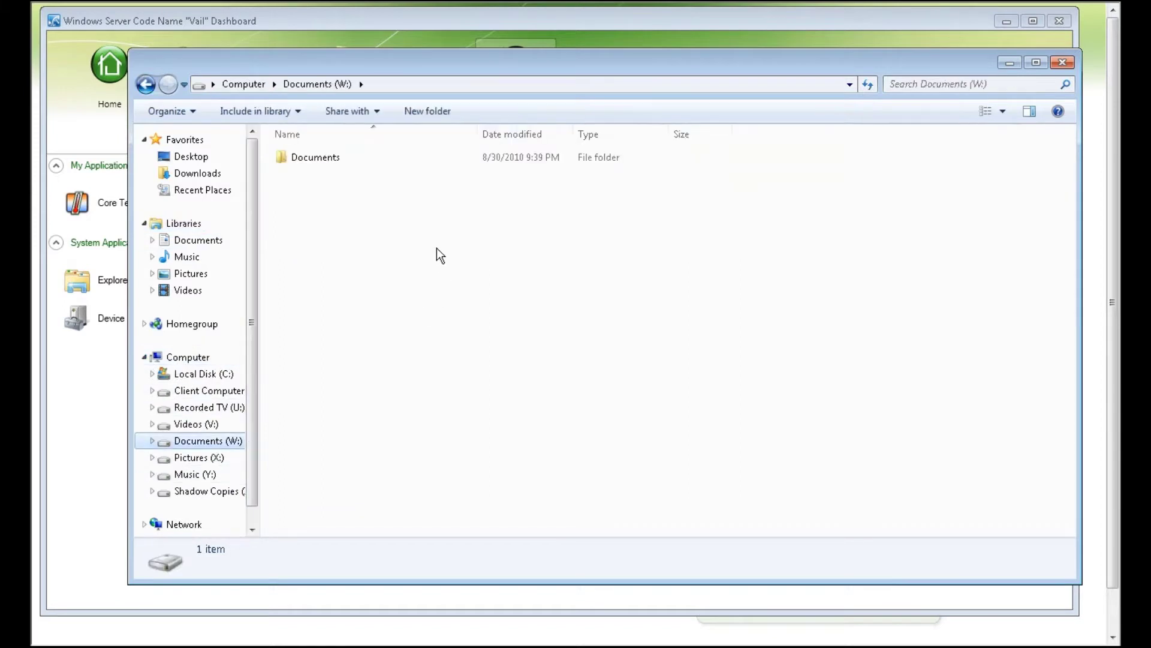
double_click(315, 159)
left_click(340, 154)
right_click(339, 154)
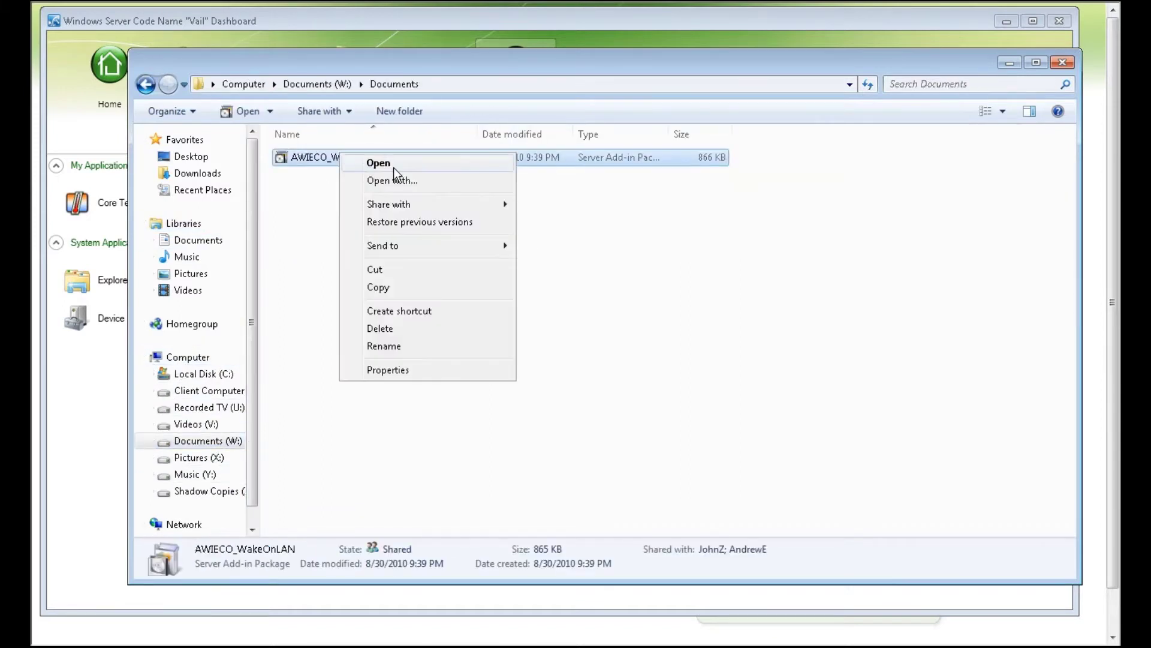
left_click(385, 287)
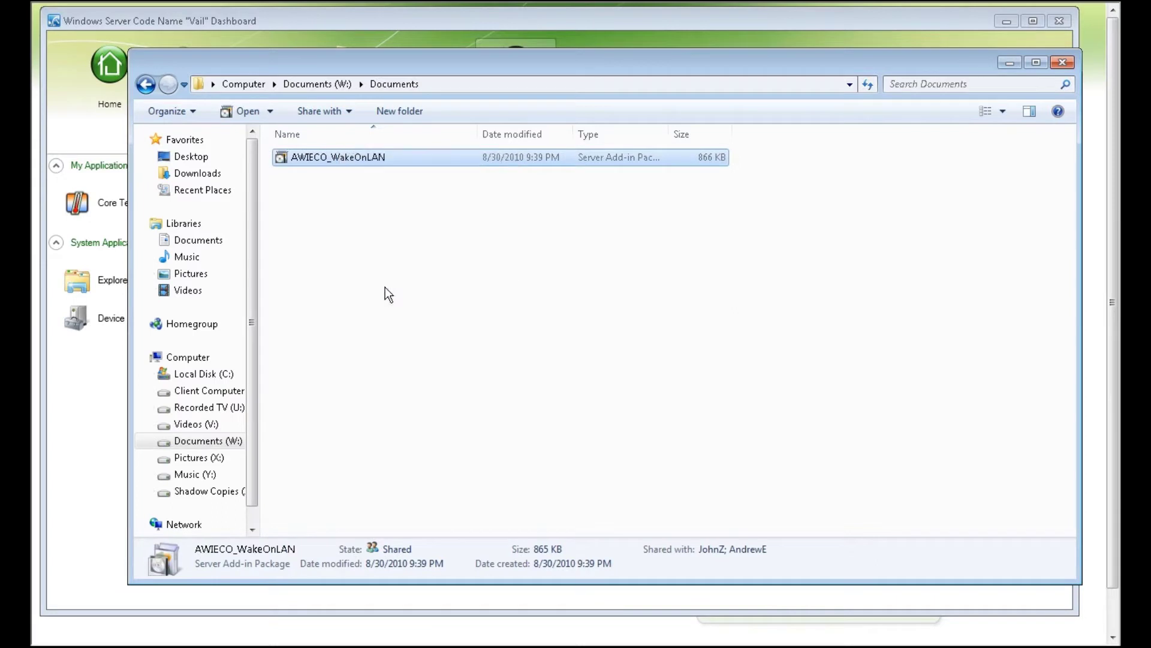
left_click(190, 157)
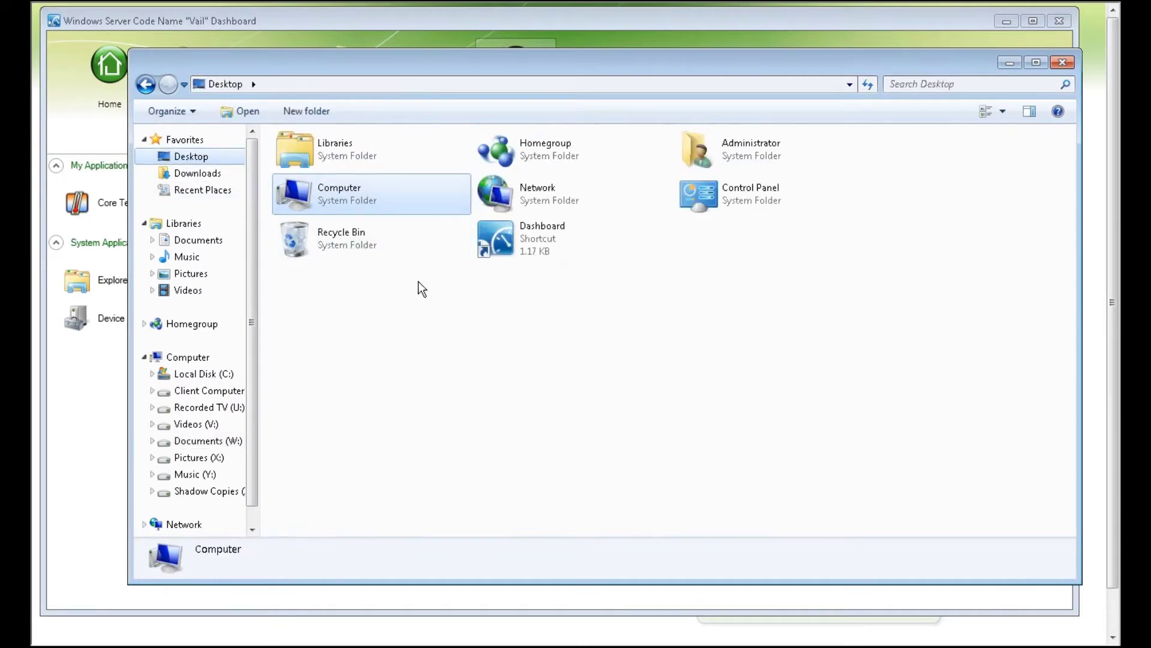
left_click(416, 326)
right_click(432, 297)
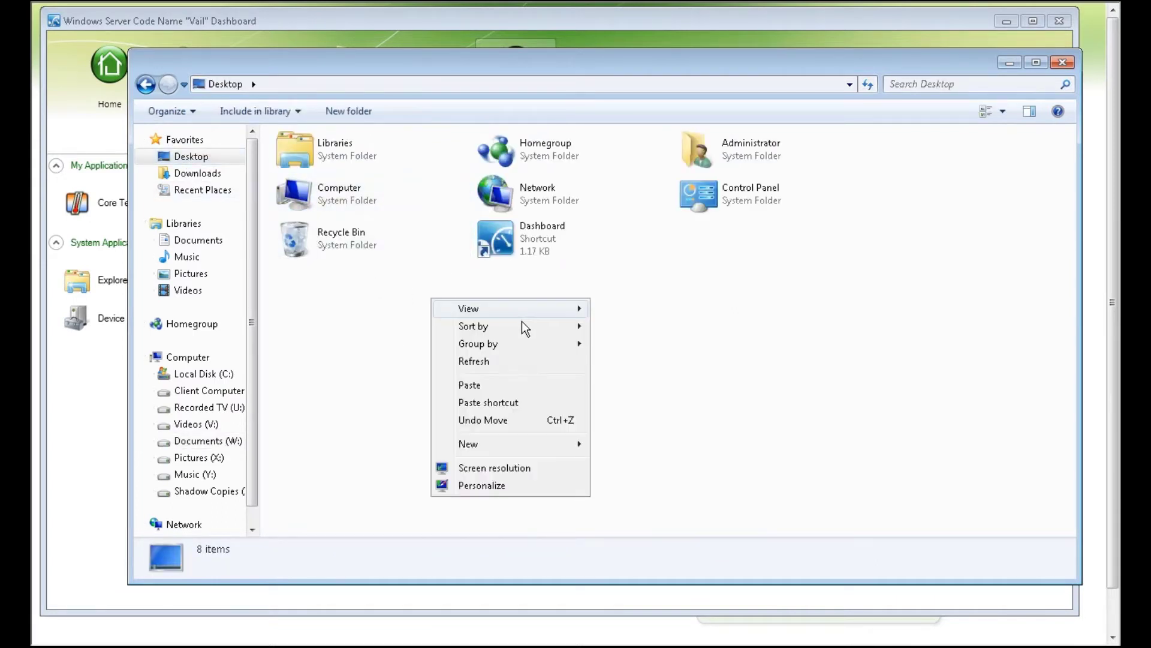
left_click(492, 386)
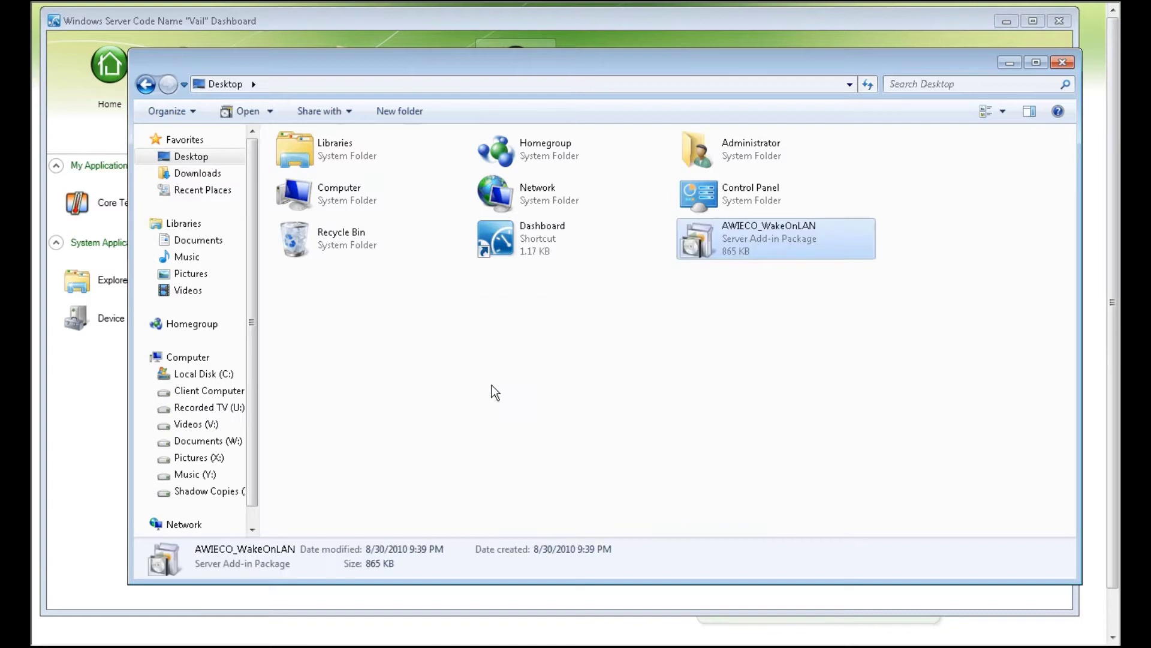
Install the AWIECO_WakeOnLAN add-in on the server and all computers on the network, accepting the unverified publisher and license terms.
double_click(733, 233)
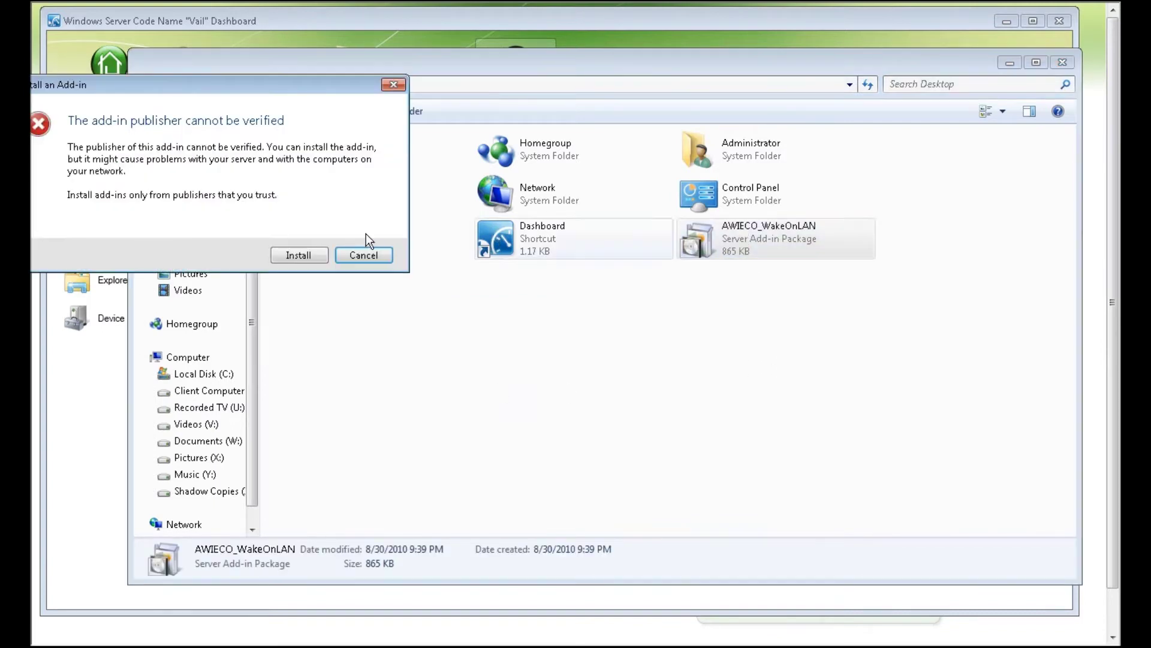
left_click(294, 257)
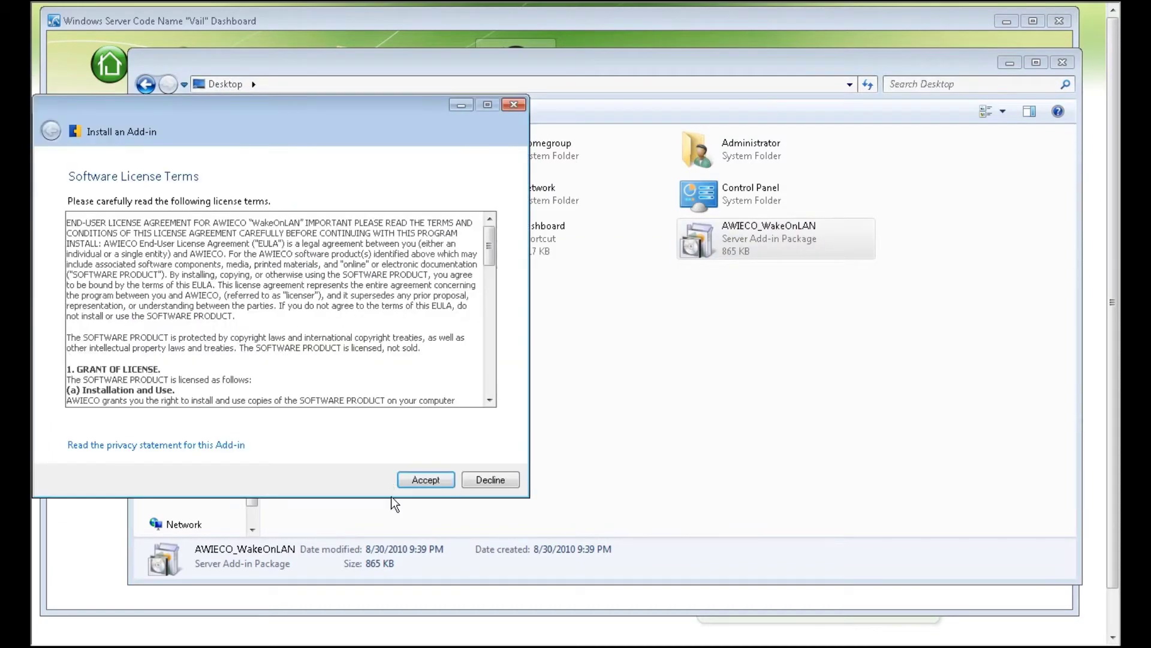
left_click(431, 478)
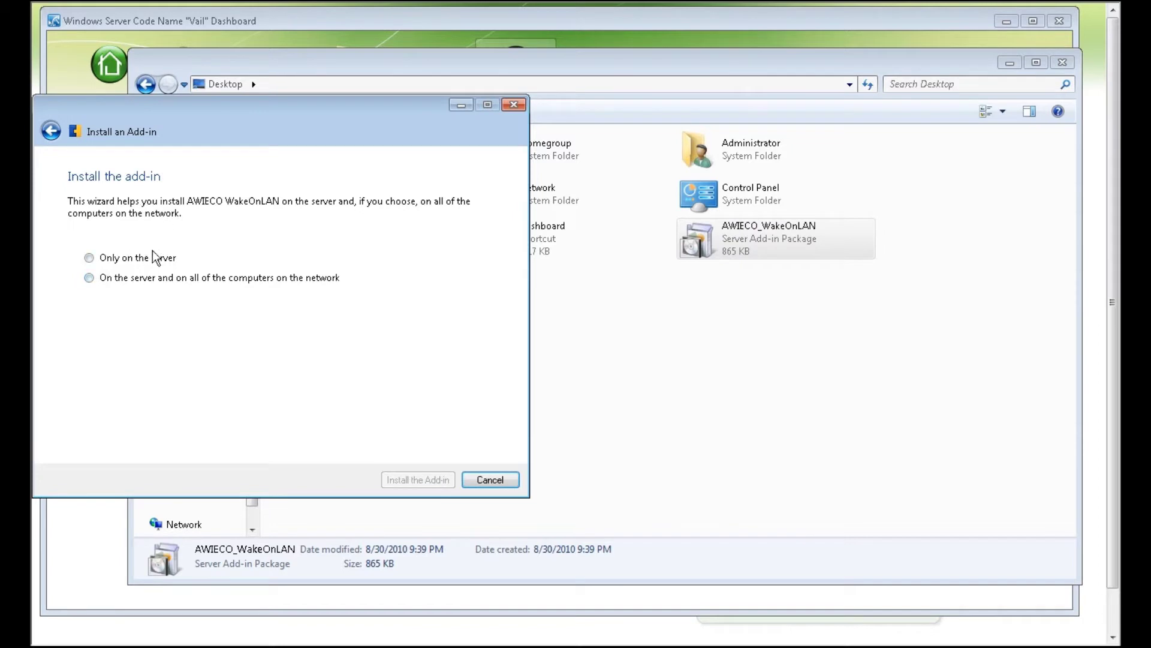
left_click(133, 262)
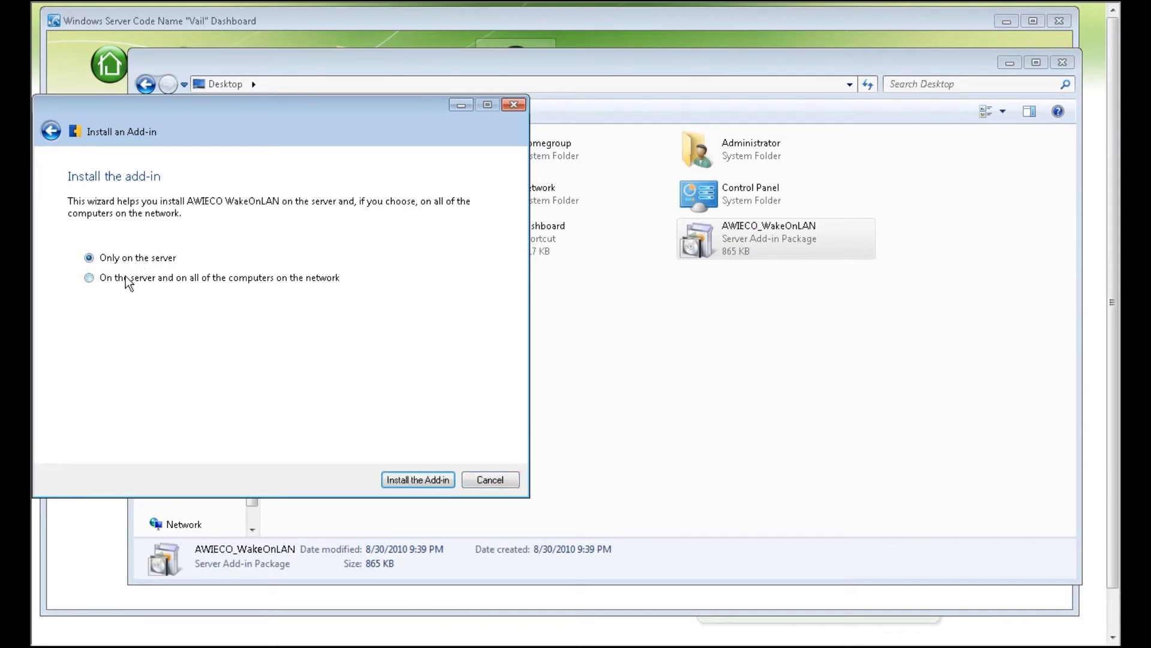
left_click(144, 280)
left_click(418, 480)
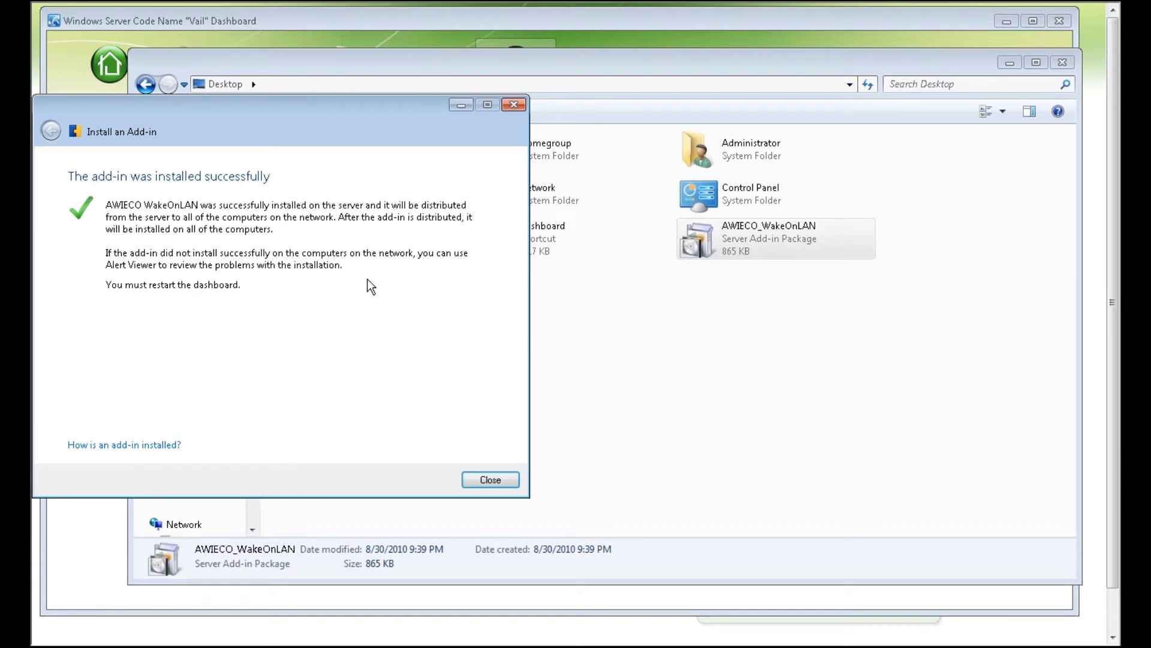
left_click(499, 478)
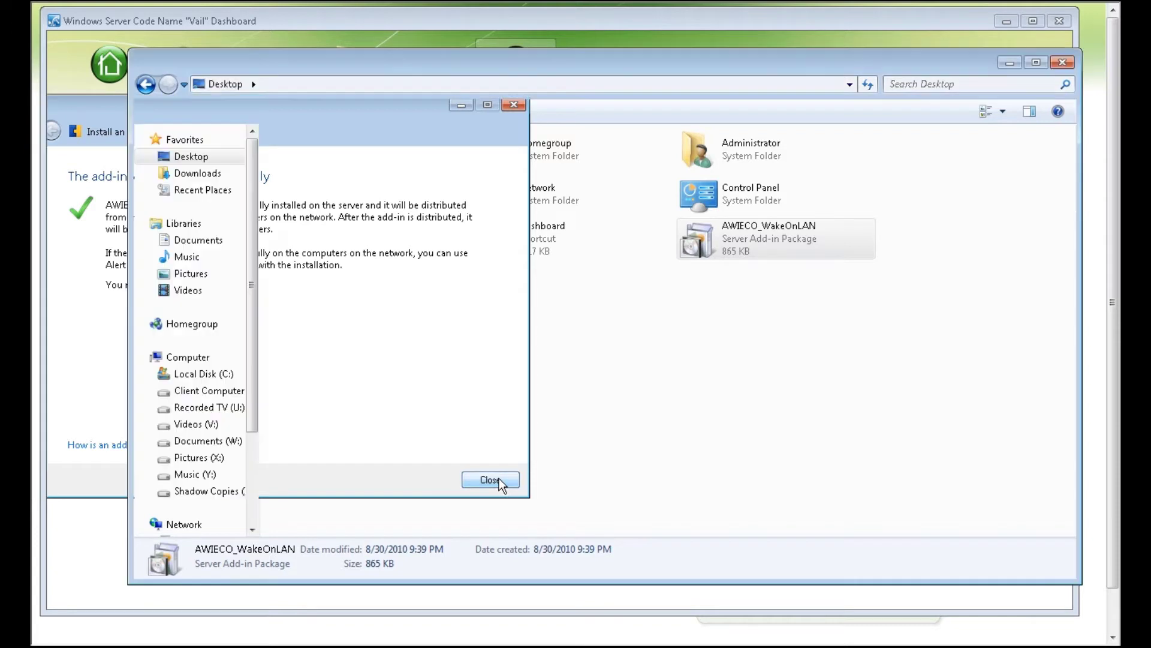
Close Explorer and the server Dashboard, and reload the Remote Web Access home page.
left_click(1062, 62)
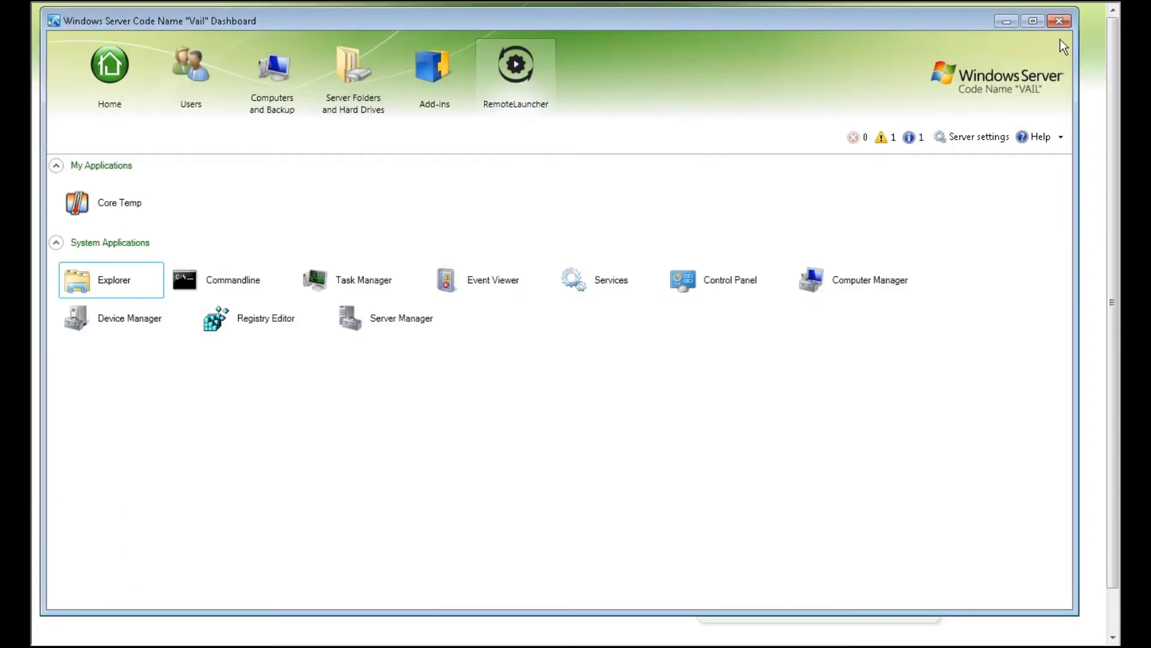
left_click(1059, 21)
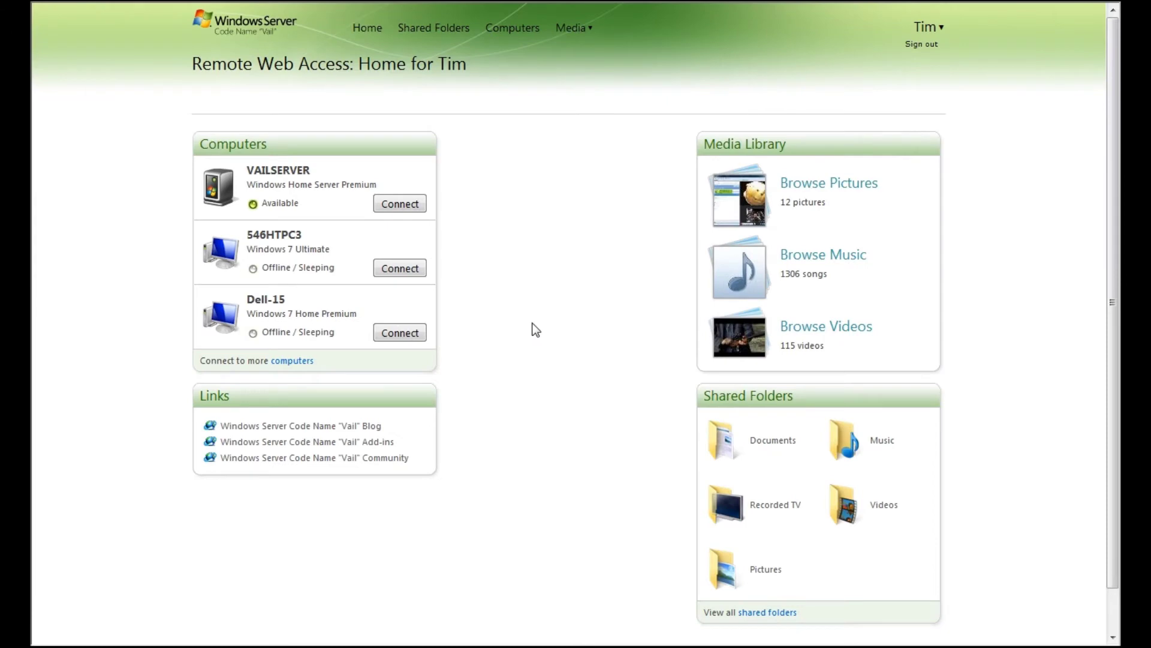
left_click(365, 30)
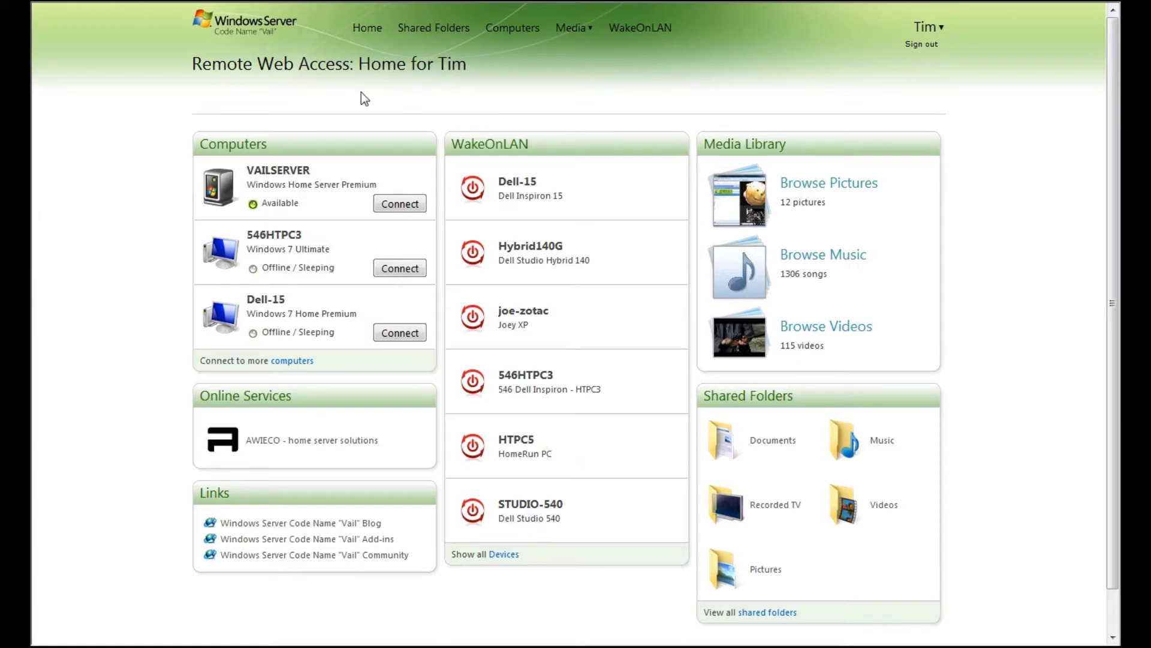
Reconnect to the VAILSERVER Dashboard, review the AWIECO WakeOnLAN add-in and its network installation task, and close the Dashboard.
left_click(400, 204)
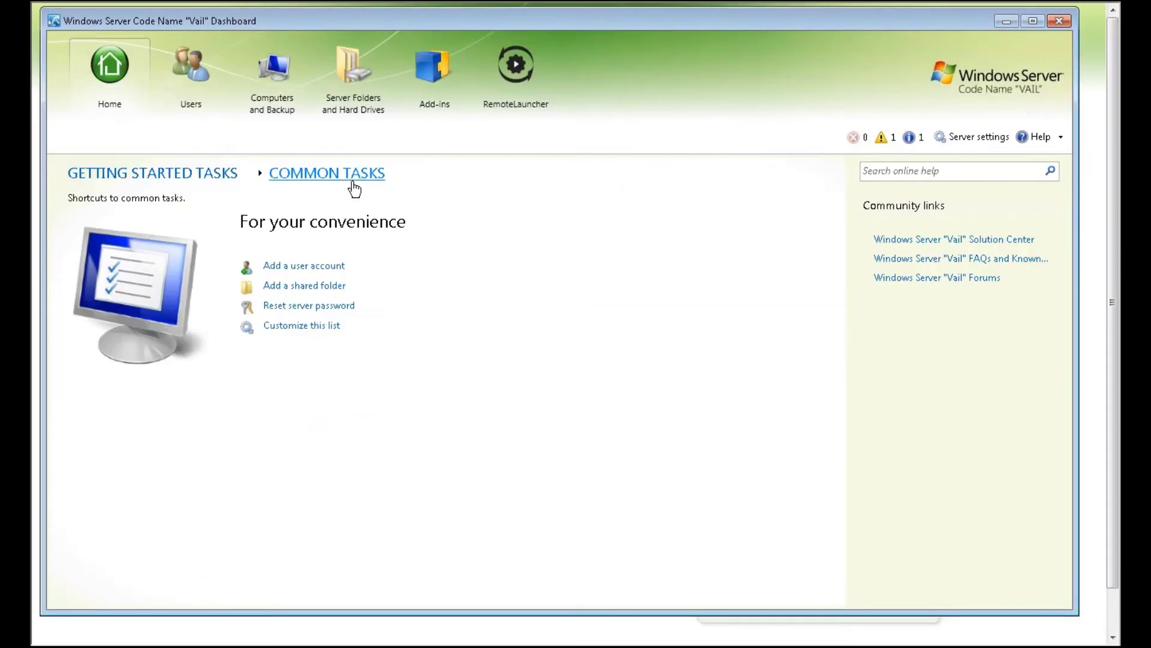
left_click(437, 102)
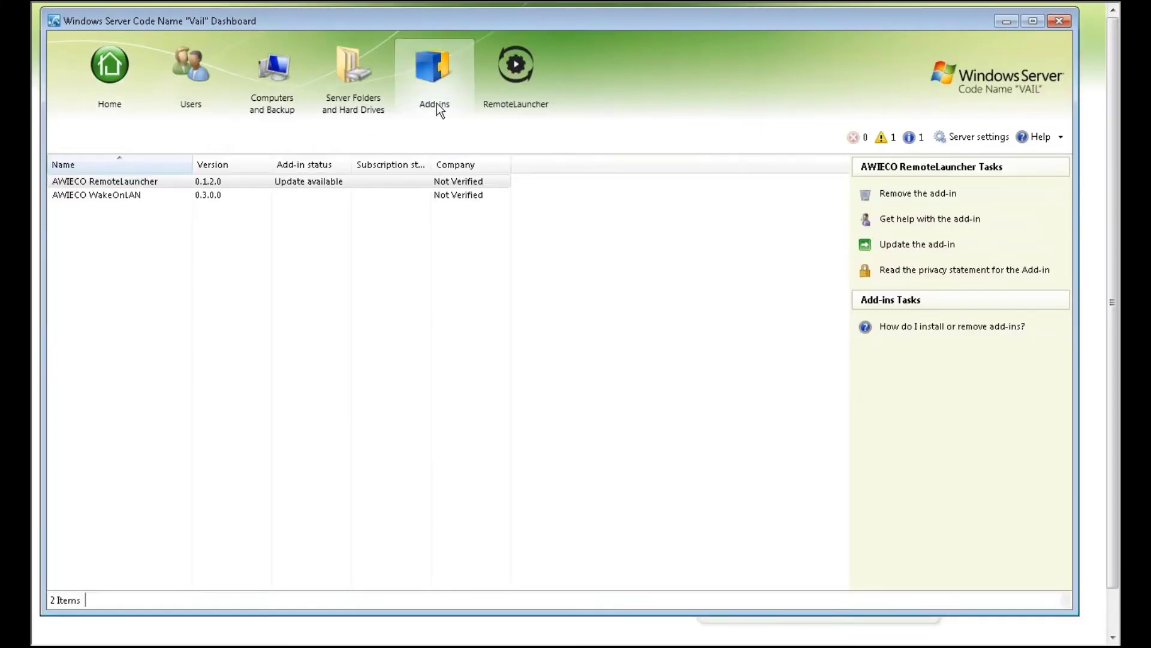
left_click(134, 196)
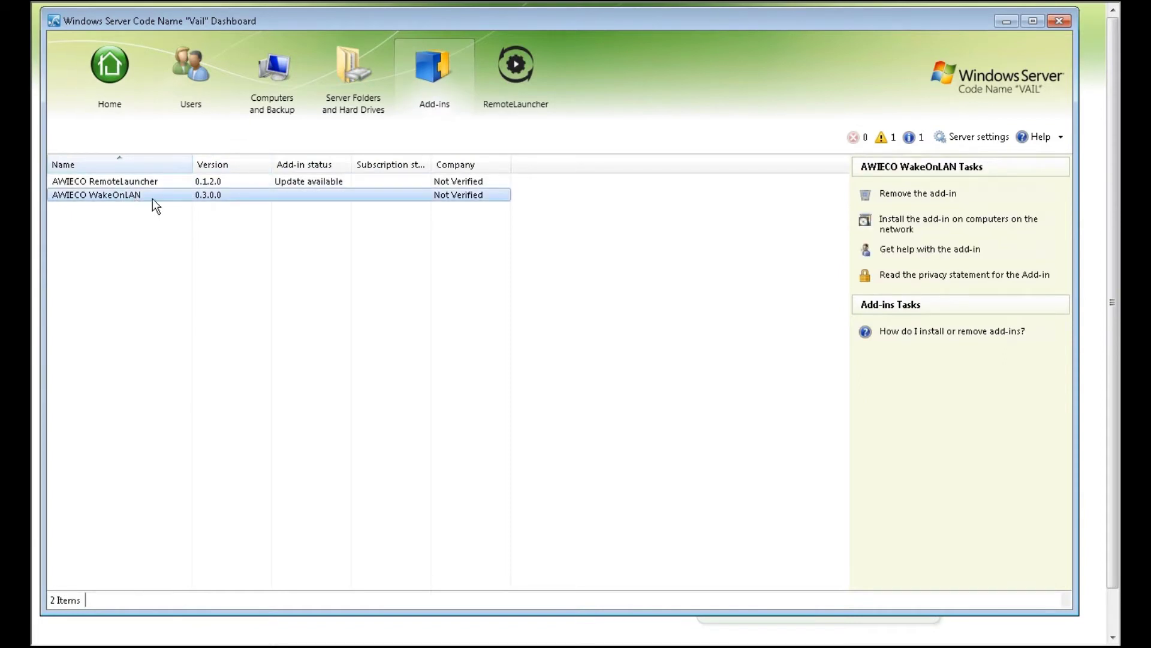
left_click(937, 234)
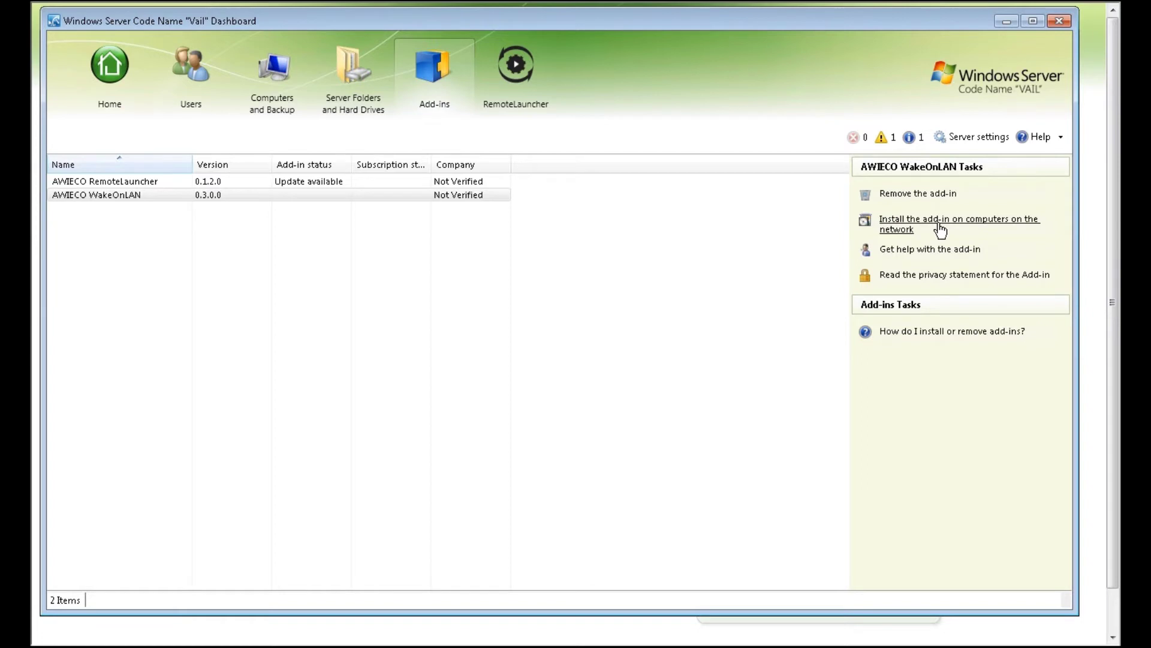
left_click(1059, 22)
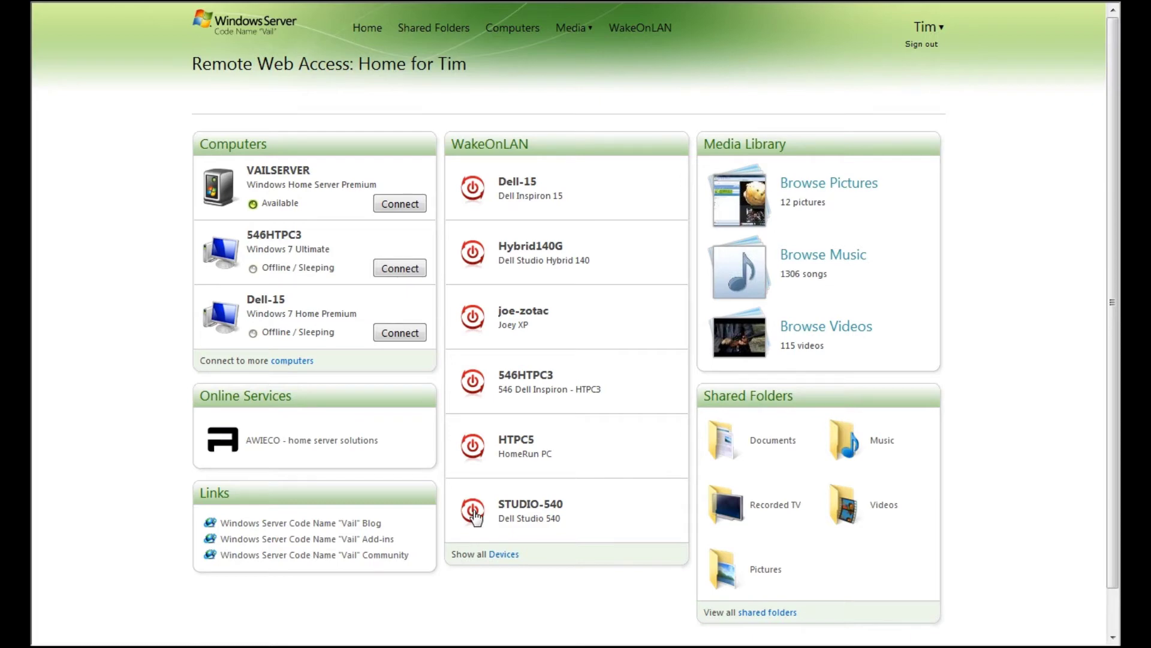
Wake 546HTPC3 through WakeOnLAN and reload the home page to check the computer's availability.
left_click(472, 381)
left_click(367, 28)
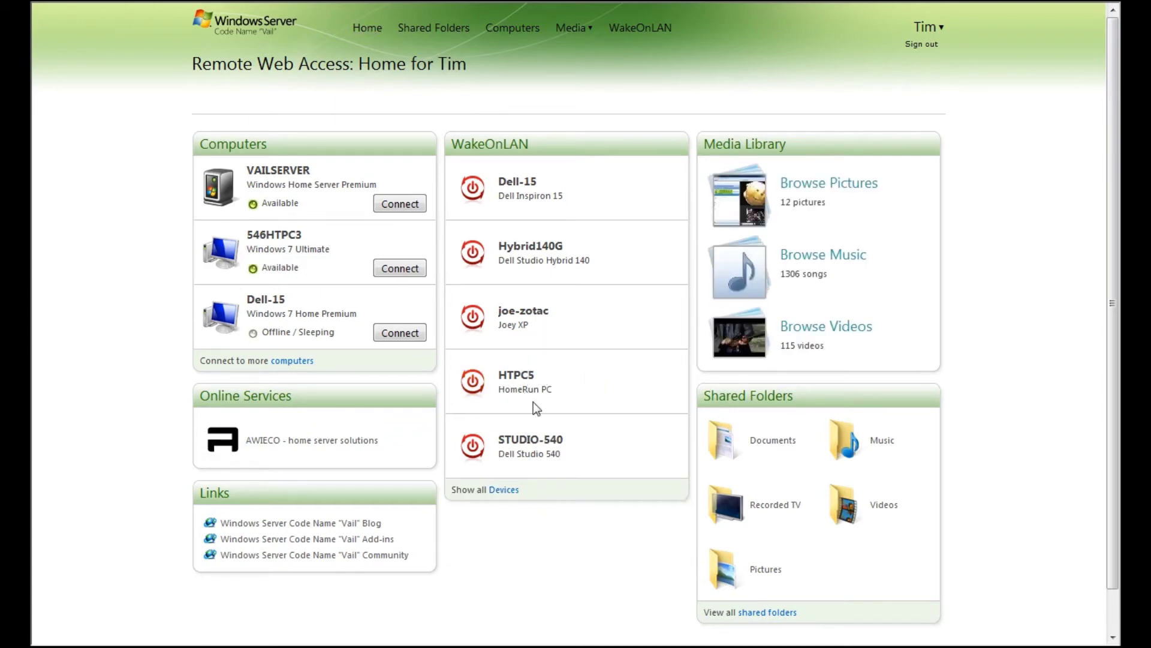
double_click(266, 172)
left_click_drag(295, 234, 259, 235)
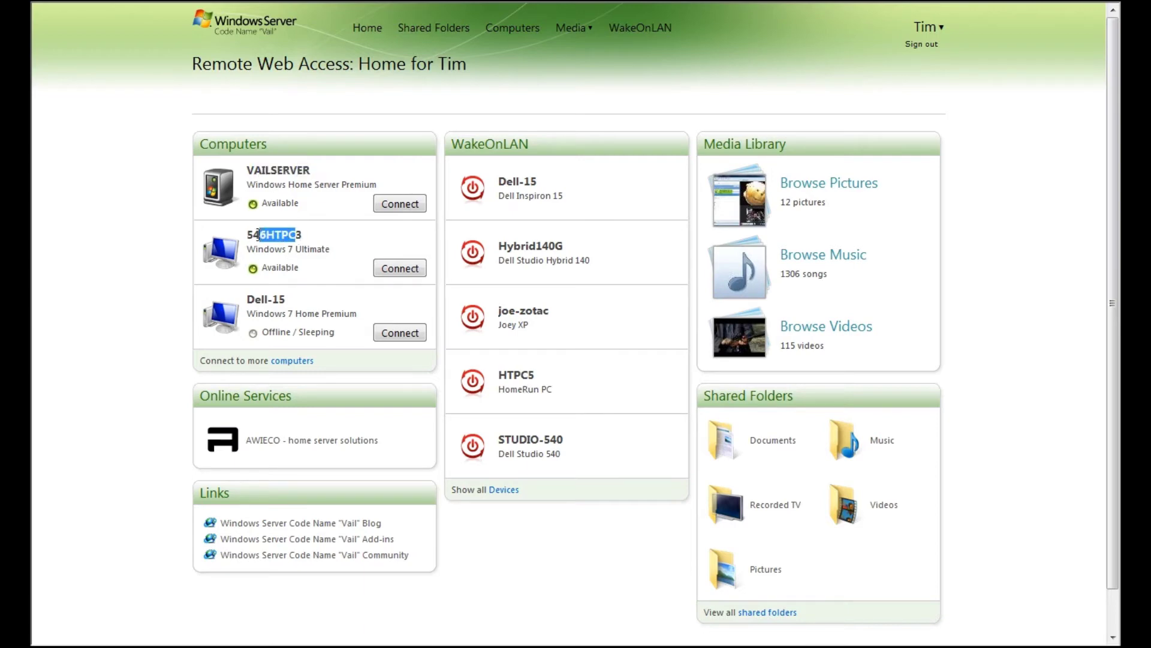
Open the full list of computers and start a remote connection to 546HTPC3.
left_click(294, 360)
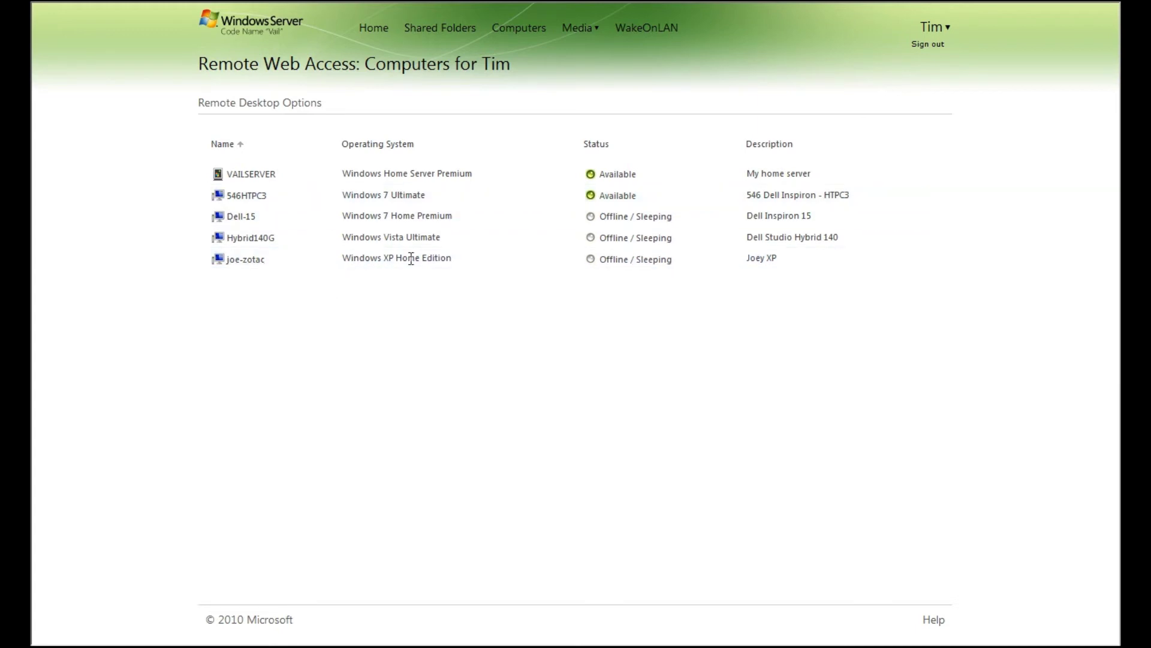
left_click(248, 201)
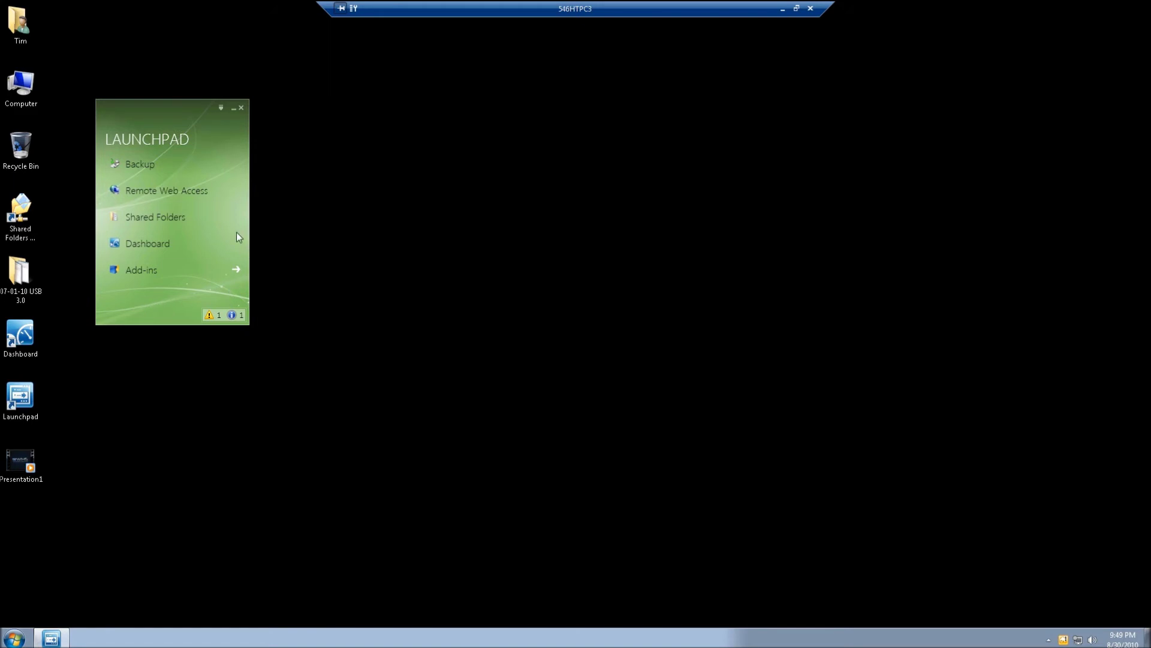
Open AWIECO WakeOnLAN from the Launchpad add-ins, review its list of devices, and close the add-in and the Launchpad.
left_click(149, 270)
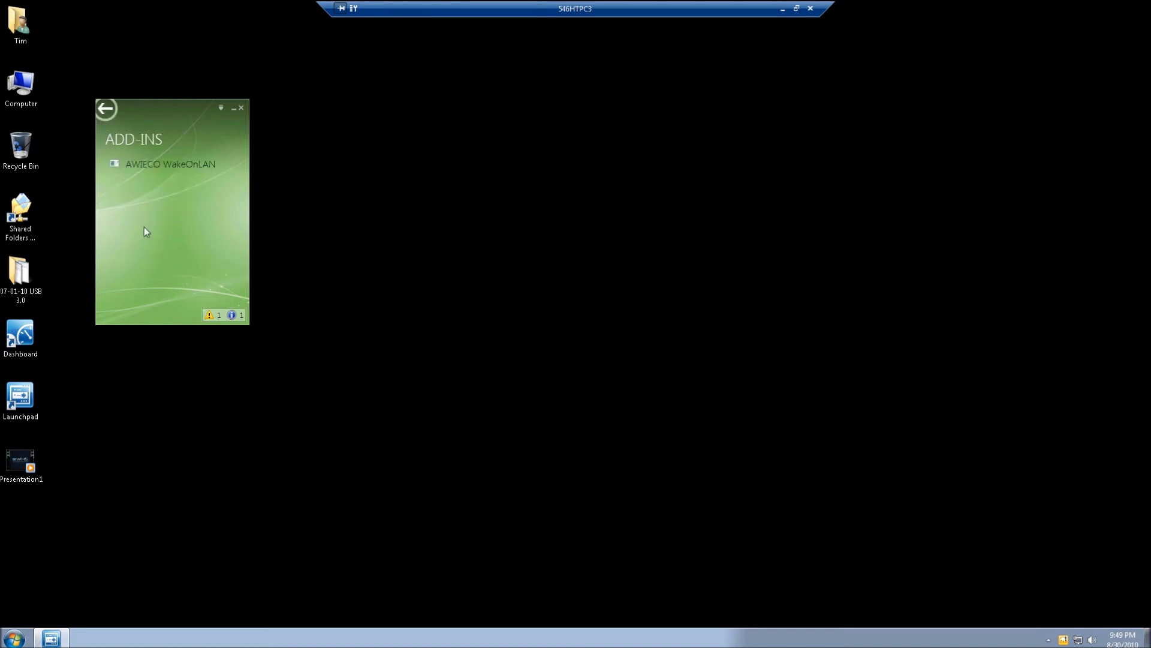
left_click(151, 165)
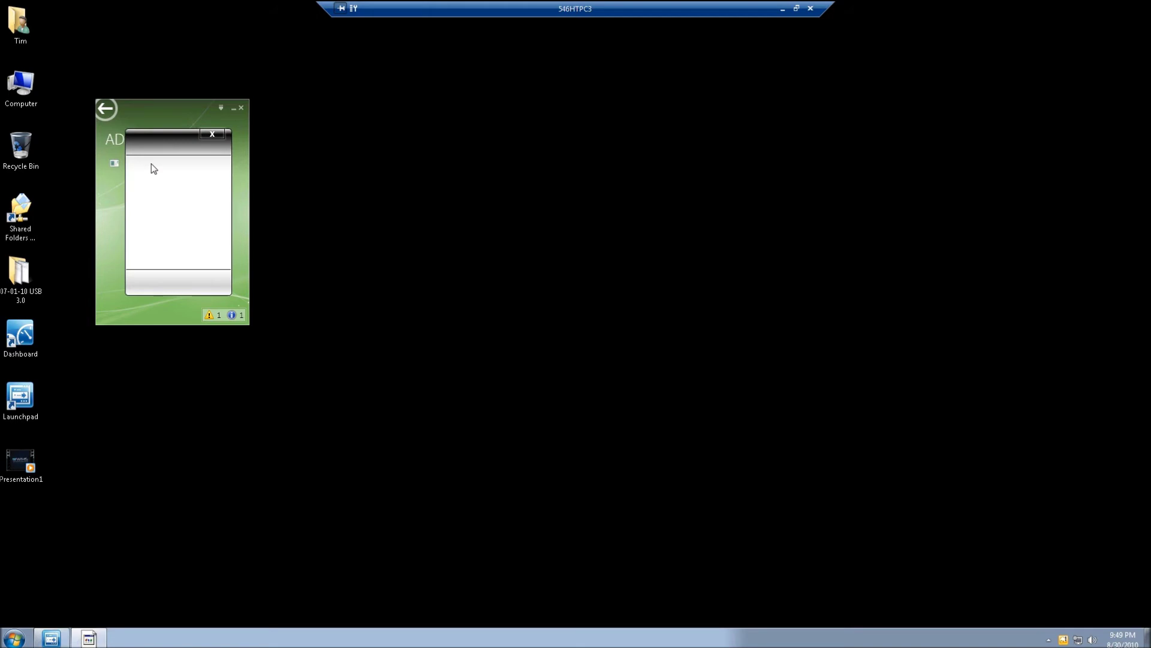
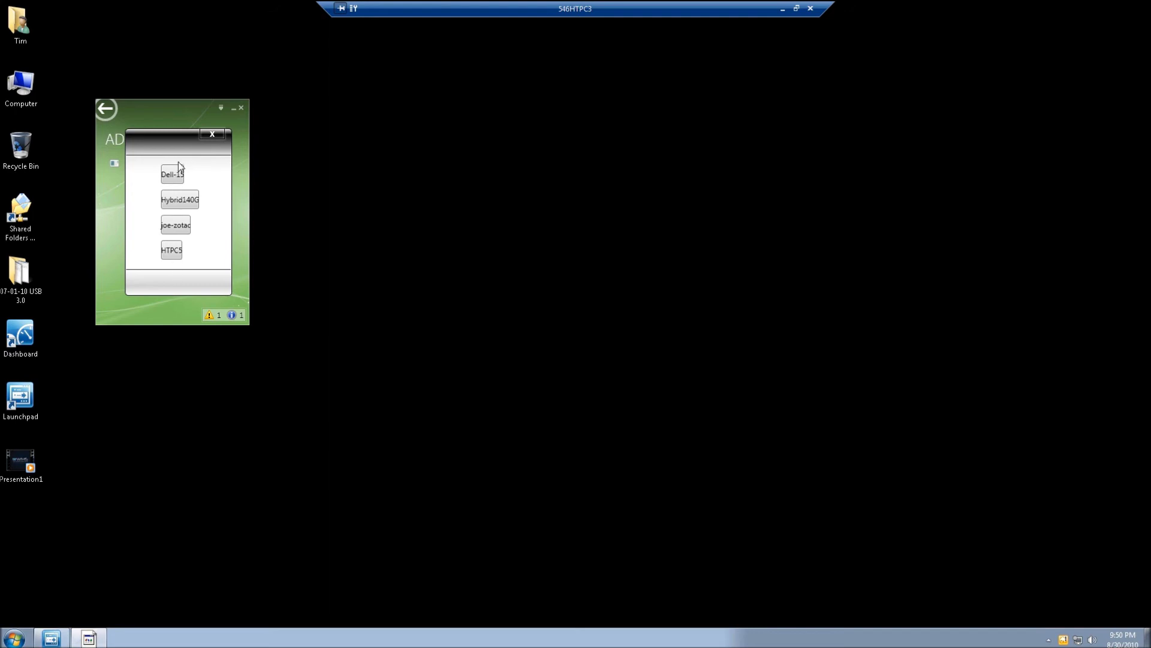
left_click(212, 133)
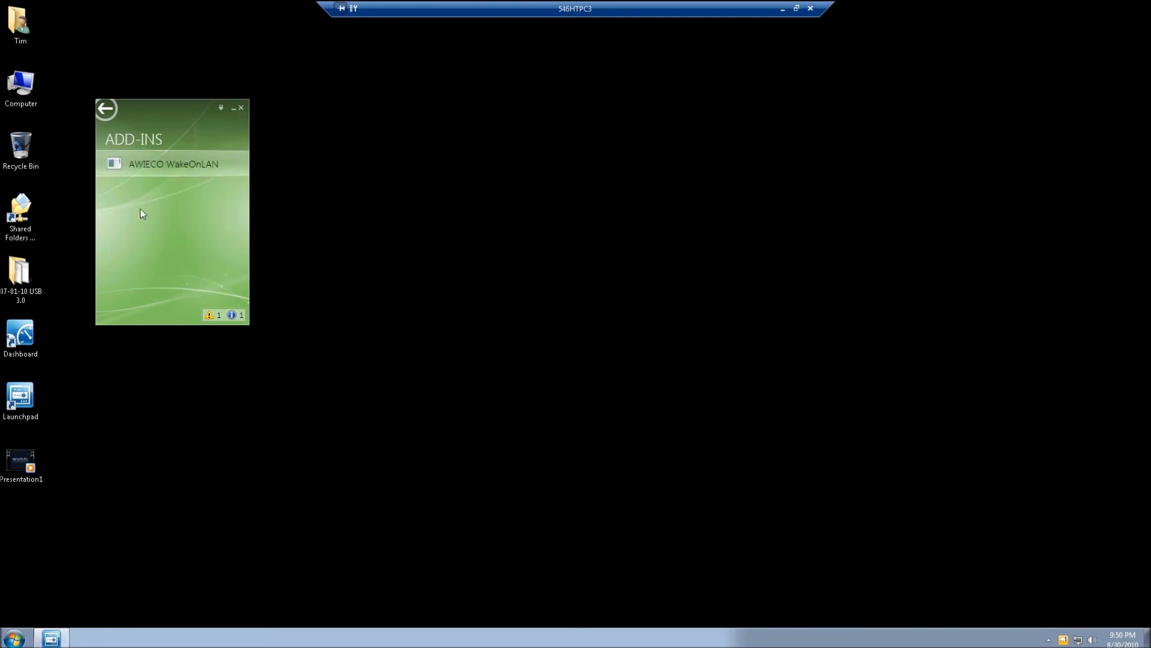
left_click(106, 108)
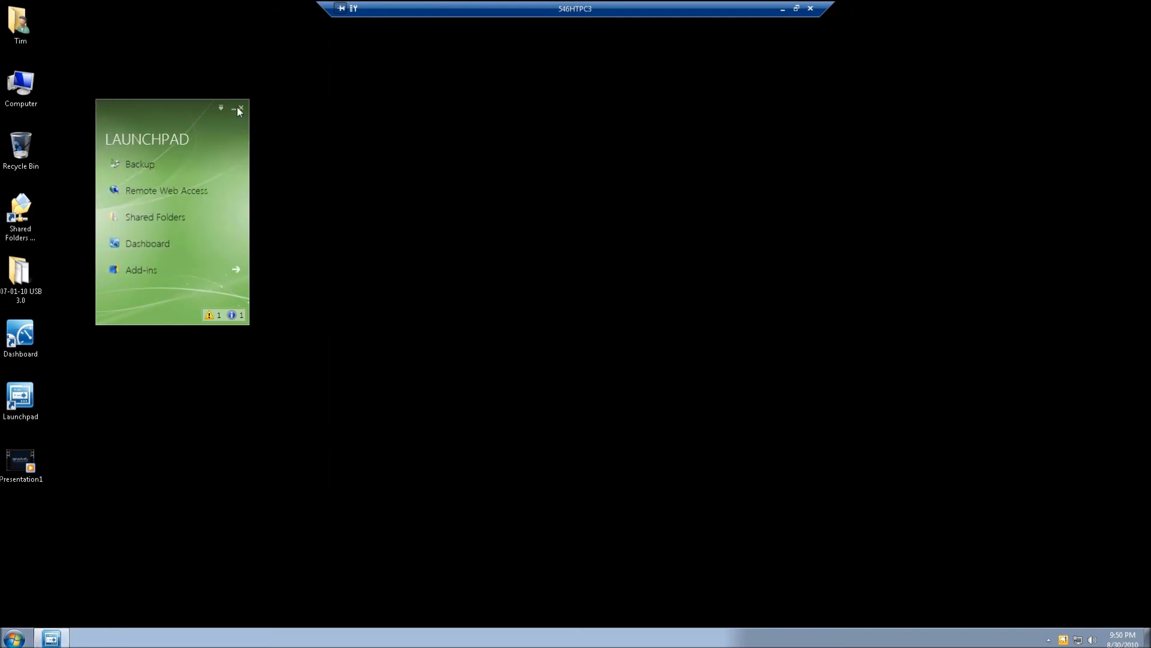
left_click(240, 108)
Browse the network computers in Explorer and start a Remote Desktop connection to HTPC5.
double_click(18, 95)
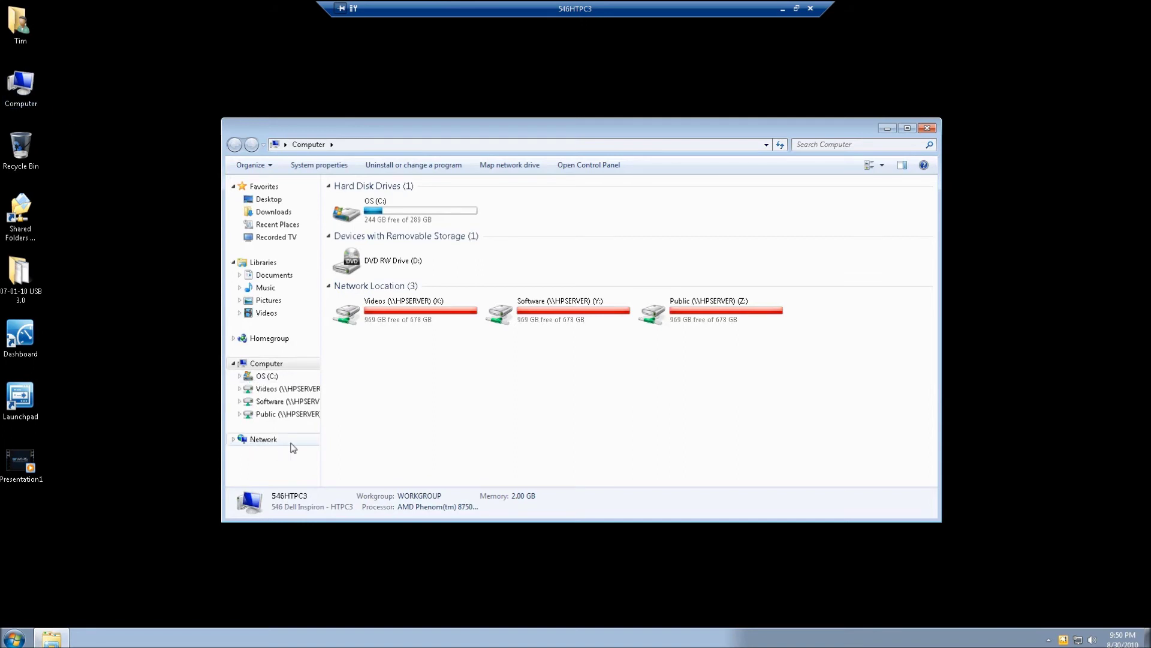
left_click(234, 444)
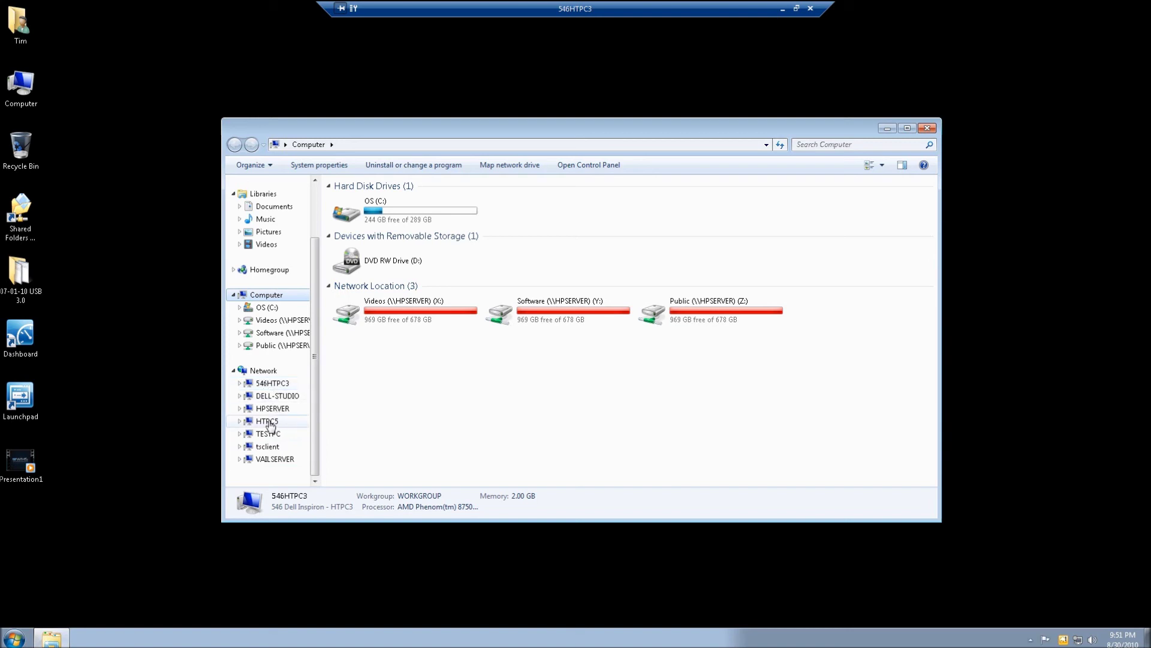
right_click(269, 423)
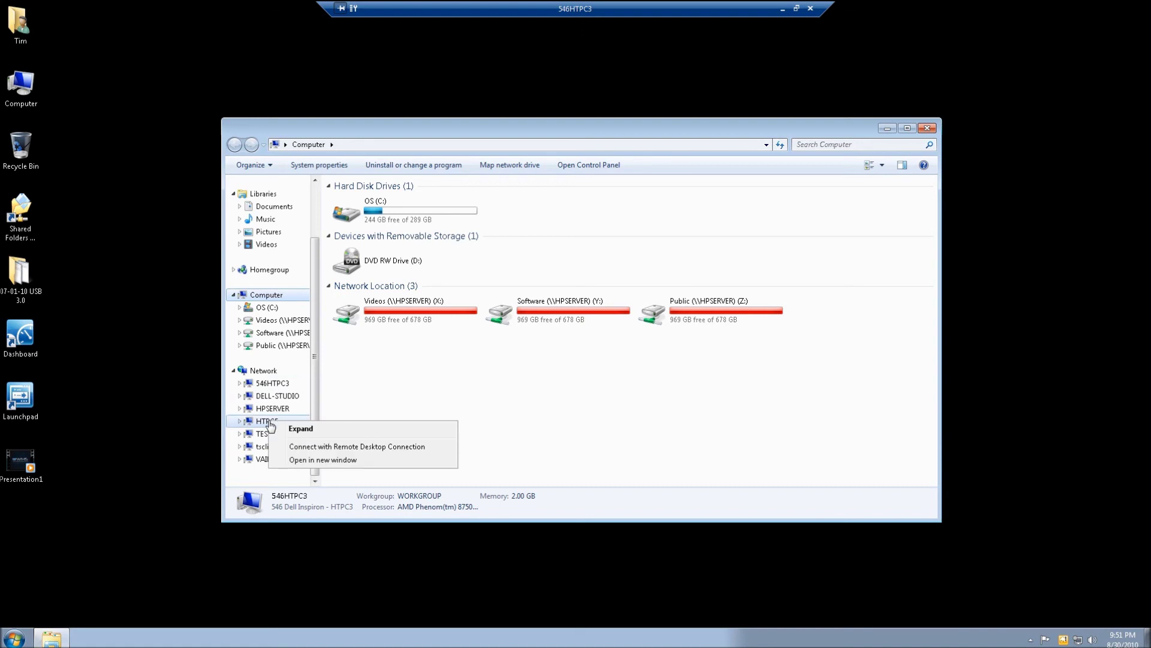
left_click(302, 447)
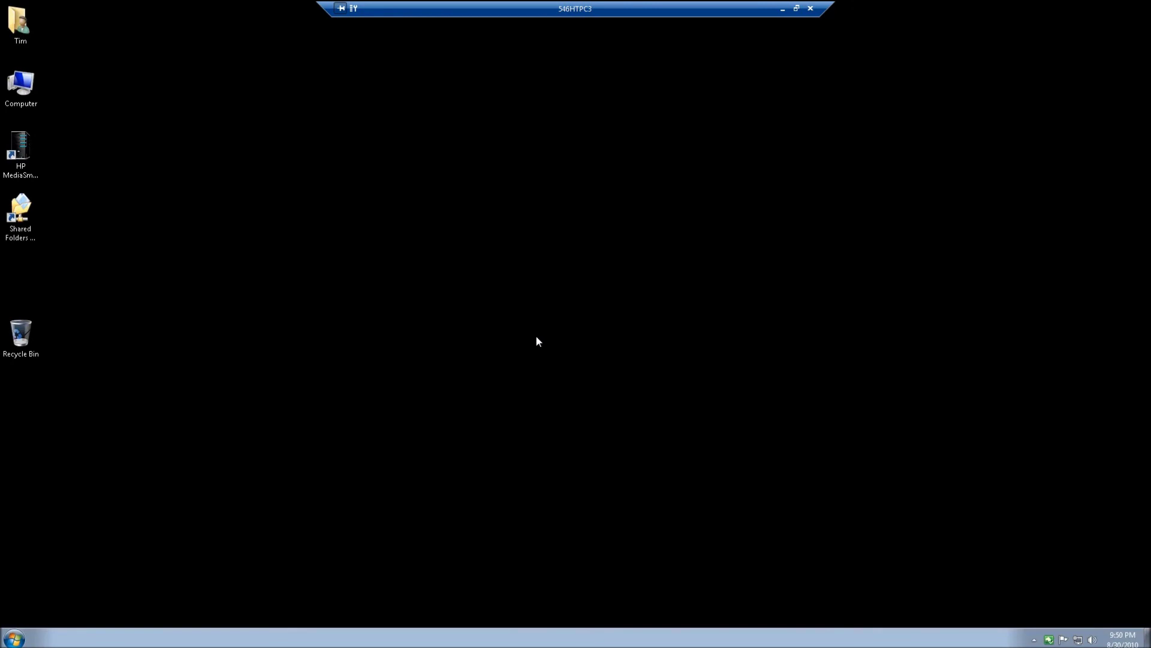
Disconnect the 546HTPC3 remote session and return to the Remote Web Access home page.
left_click(811, 9)
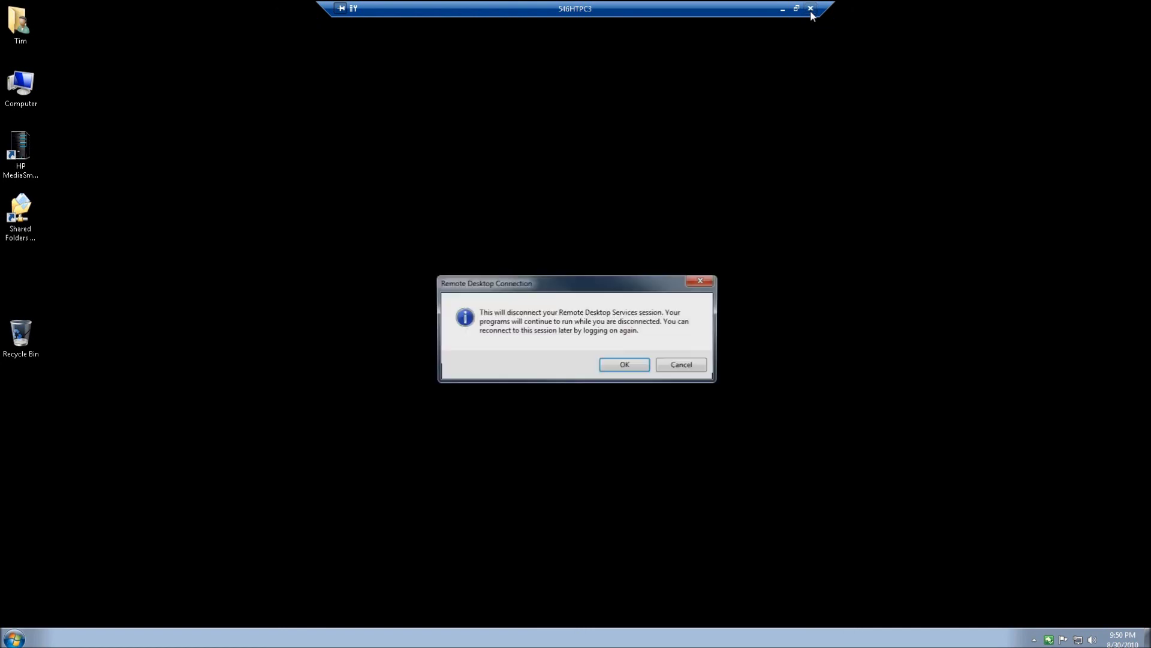
left_click(606, 359)
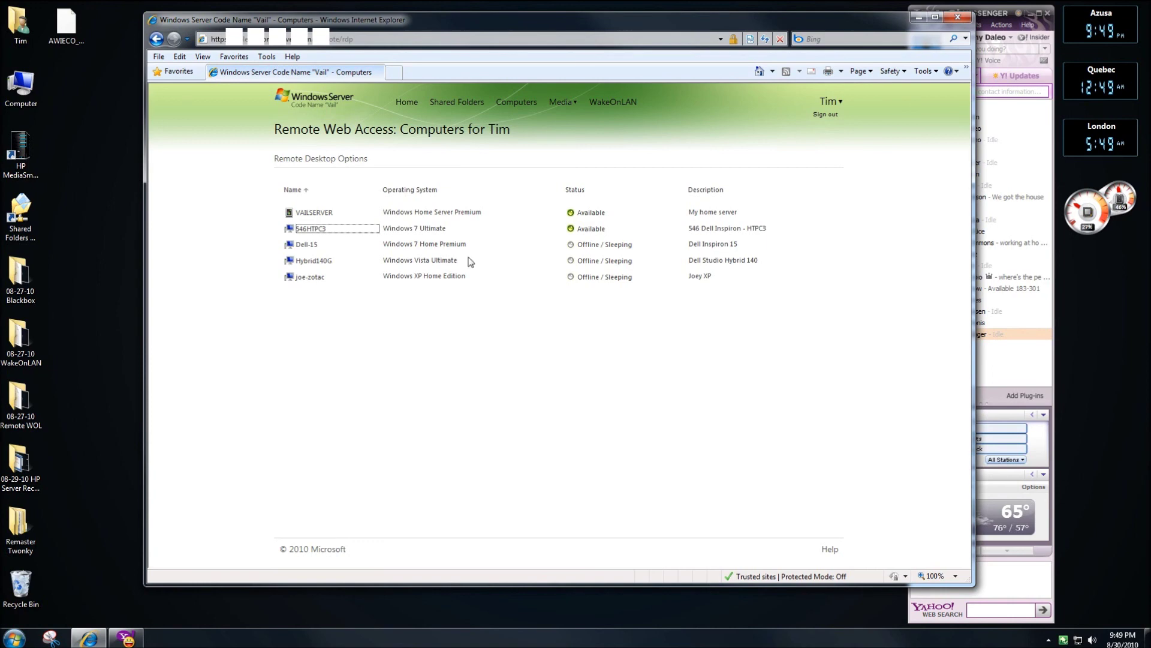
left_click(409, 104)
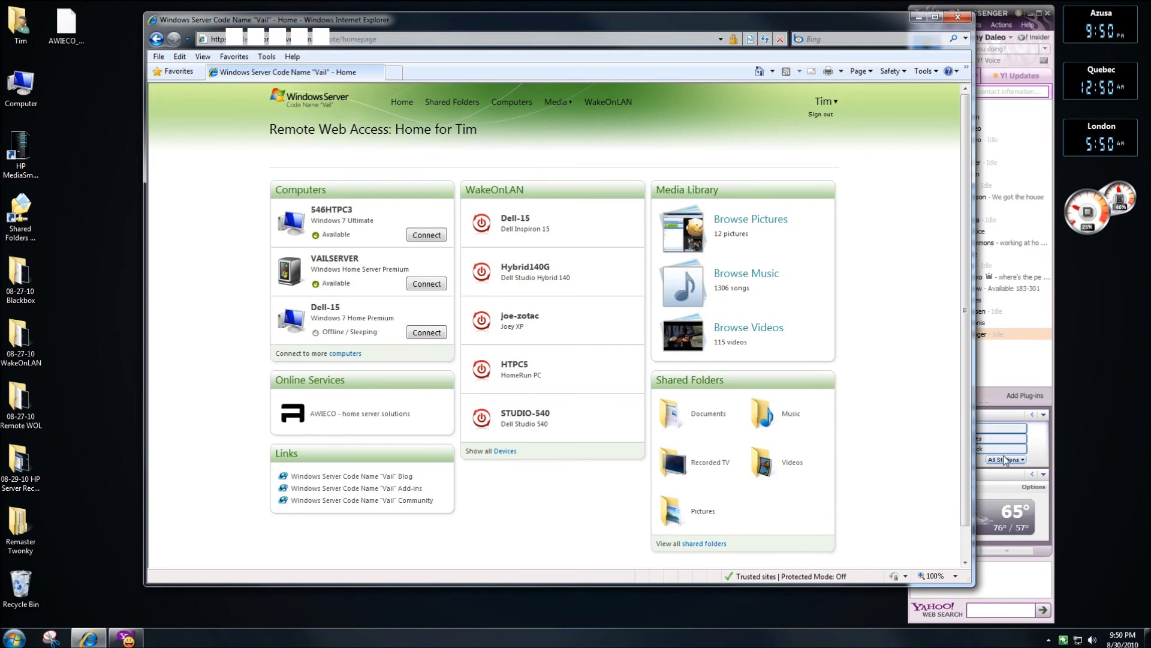
Show the hidden notification area icons on the local computer.
left_click(1048, 640)
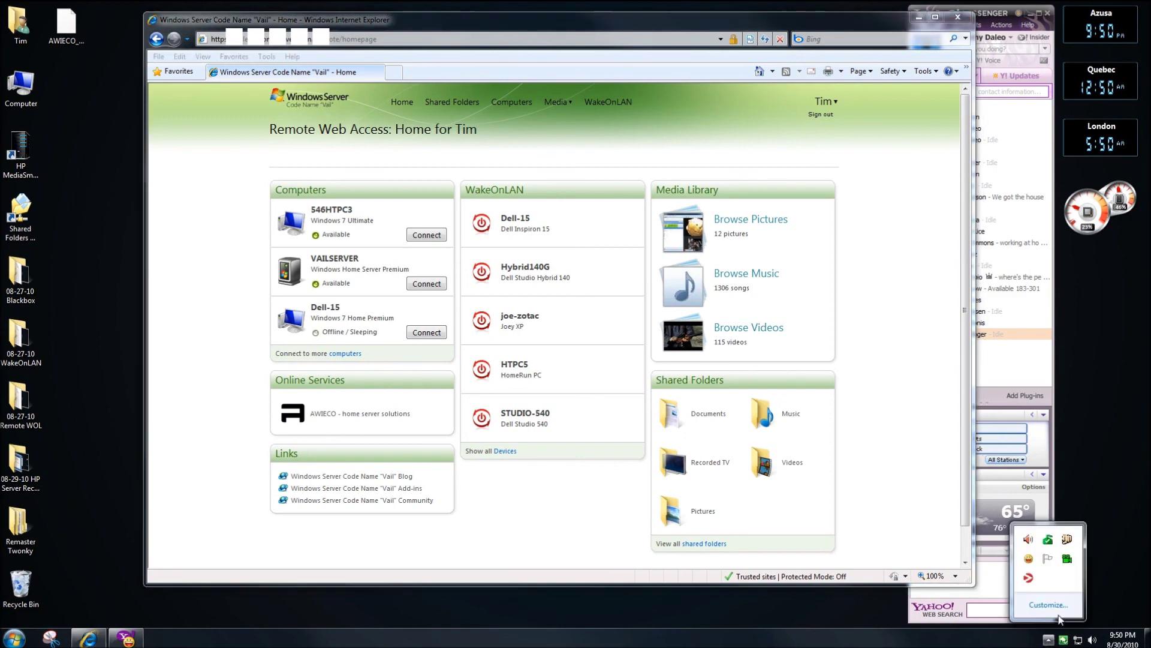